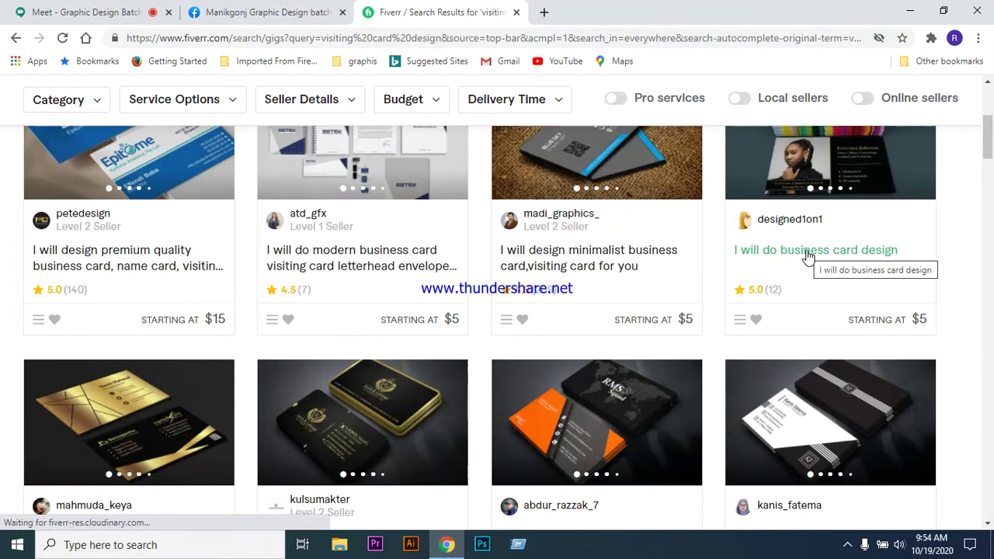
Open the "I will do business card design" gig and read its description, deliverables and default card size
{"action": "left_click", "coordinate": [809, 257]}
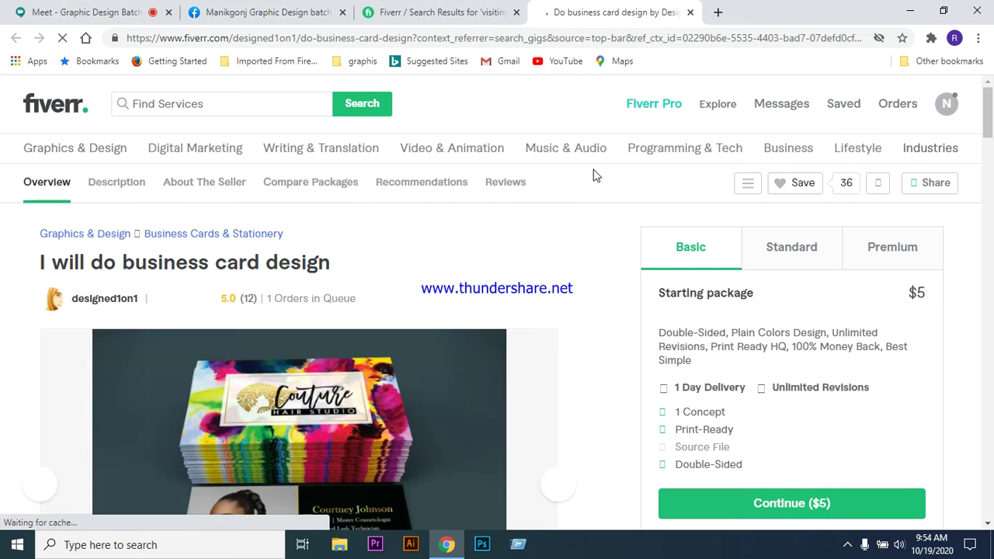
{"action": "scroll", "coordinate": [524, 233], "scroll_direction": "down", "scroll_amount": 5}
{"action": "scroll", "coordinate": [522, 223], "scroll_direction": "down", "scroll_amount": 2}
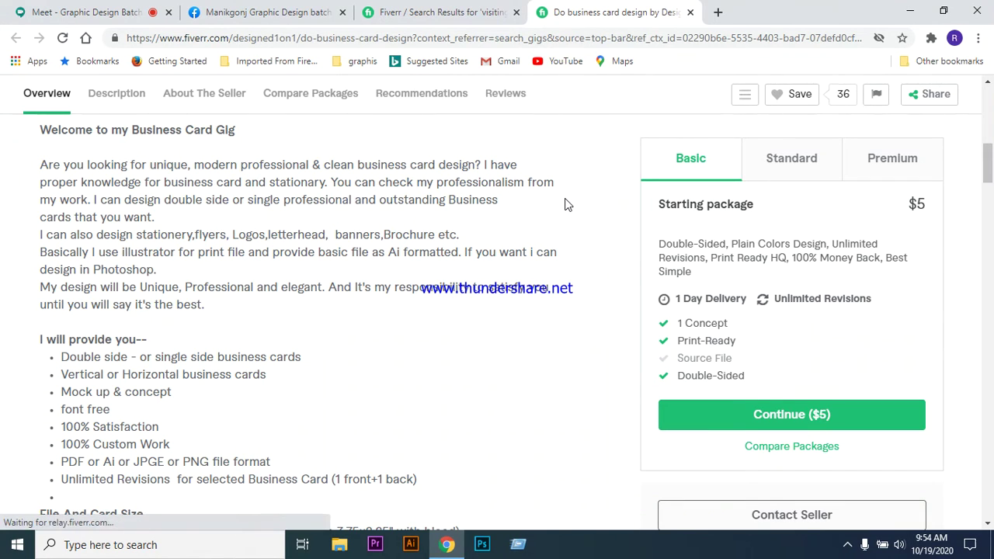
{"action": "scroll", "coordinate": [565, 204], "scroll_direction": "down", "scroll_amount": 3}
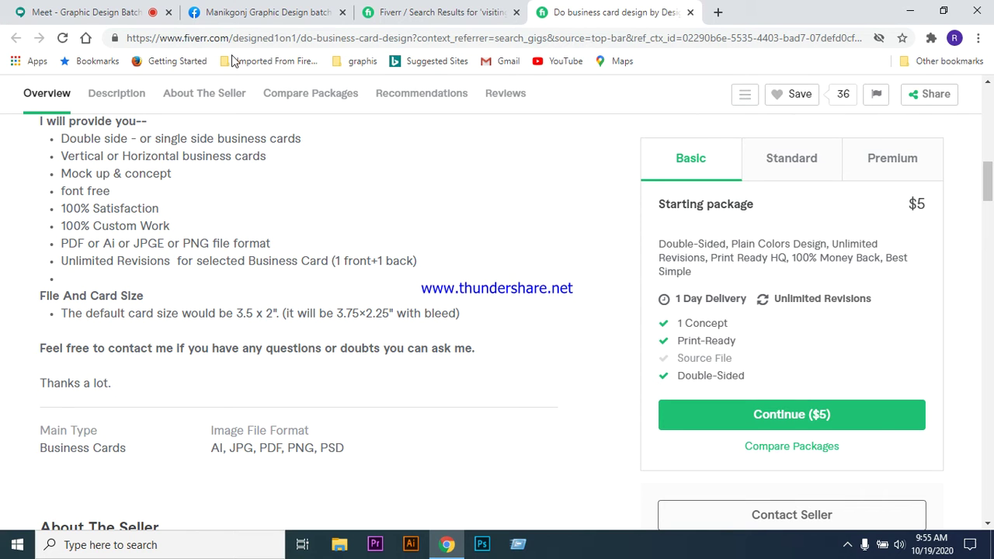
Switch to the Google Meet call and show the presented Fiverr seller onboarding in full screen
{"action": "left_click", "coordinate": [105, 12]}
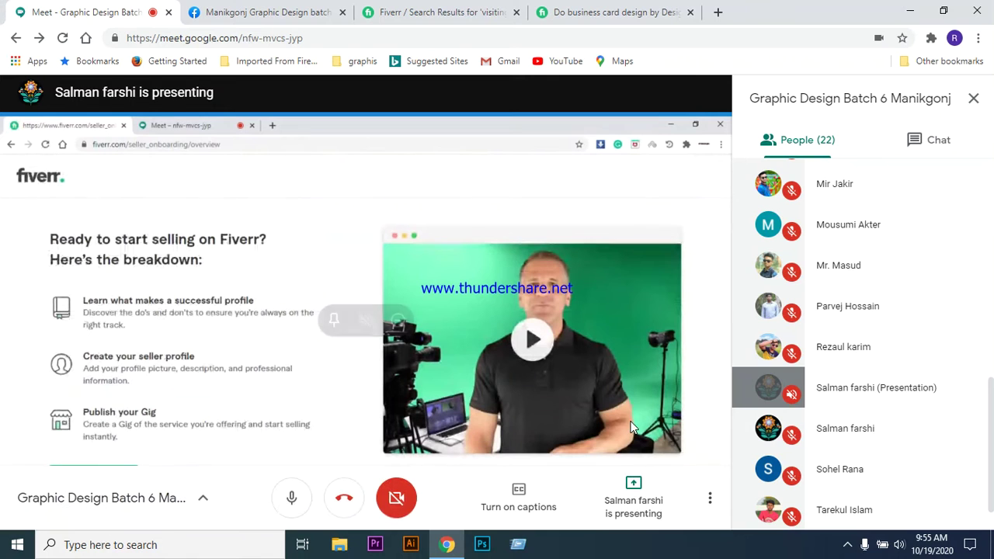
{"action": "left_click", "coordinate": [711, 503]}
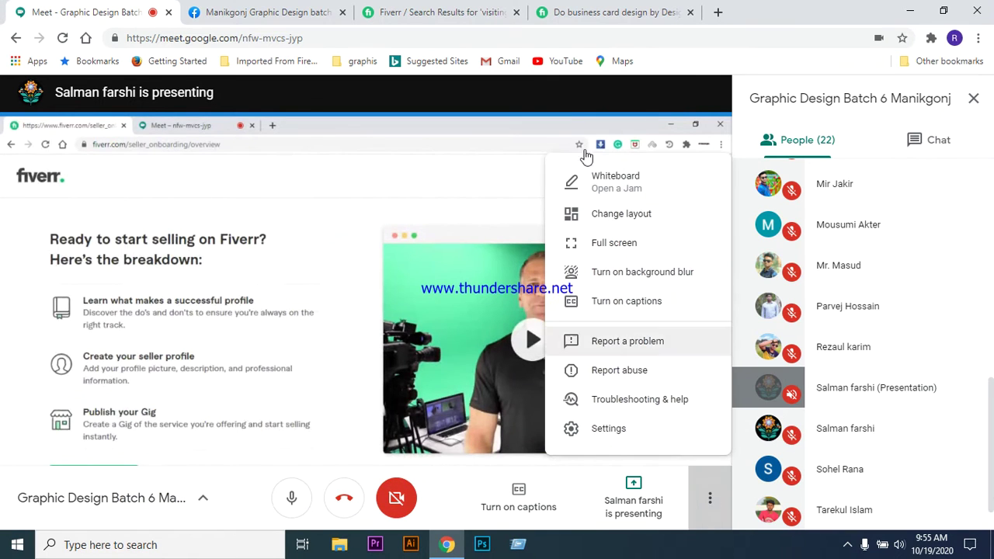
{"action": "left_click", "coordinate": [625, 246]}
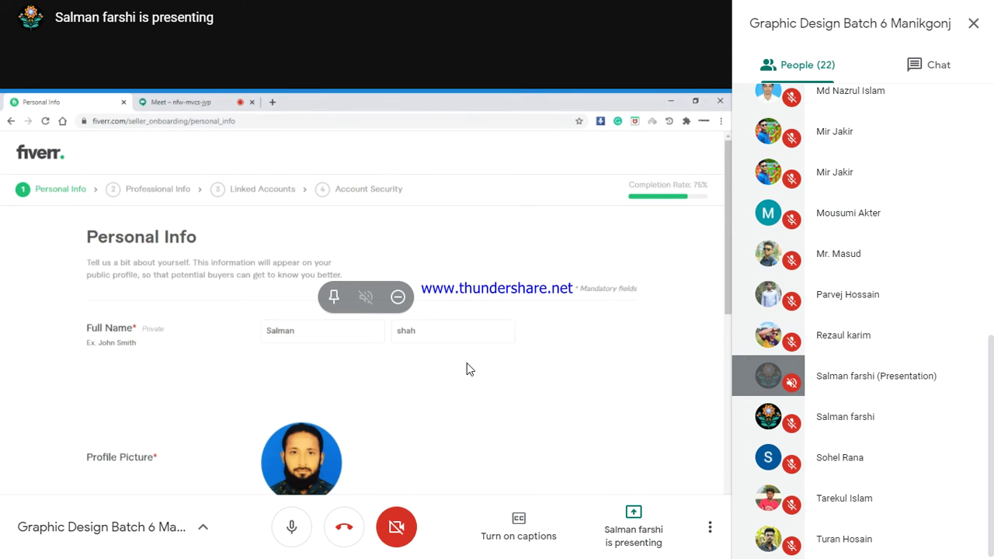
Choose Logo Design, Flyer Design, Banner Ads and Business Cards & Stationery as skills for the Graphics & Design occupation
{"action": "scroll", "coordinate": [508, 306], "scroll_direction": "down", "scroll_amount": 5}
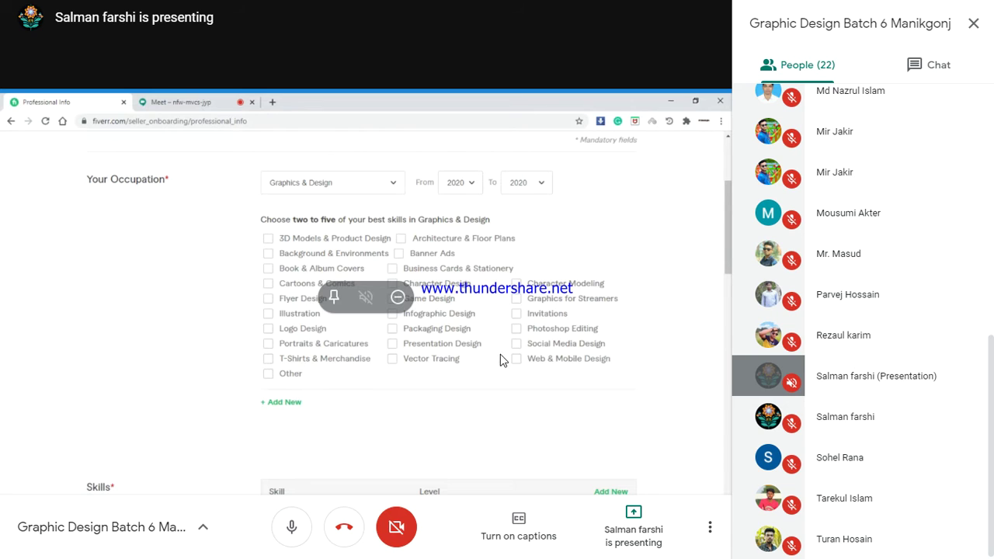
{"action": "left_click", "coordinate": [269, 330]}
{"action": "scroll", "coordinate": [478, 373], "scroll_direction": "down", "scroll_amount": 1}
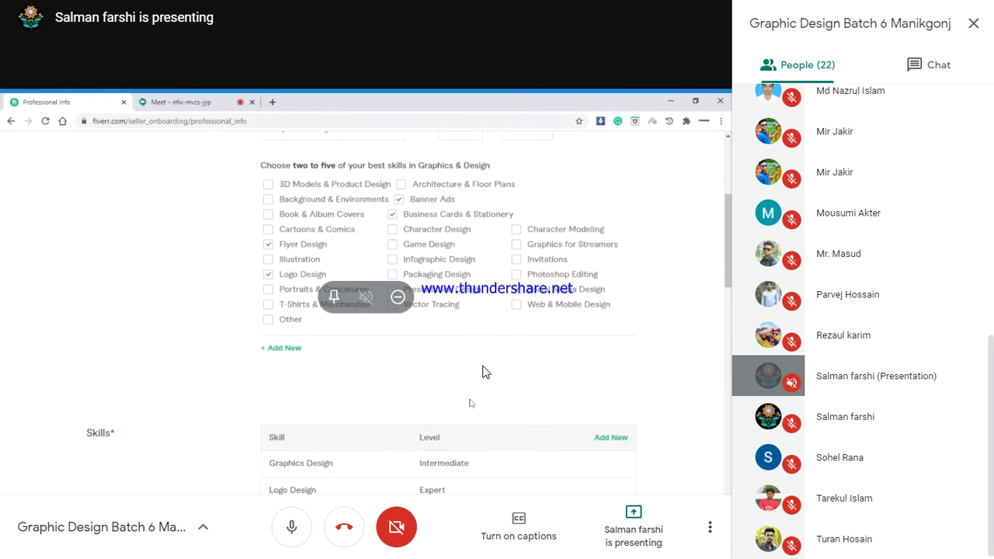
Review the seller's listed skills with their levels, and the education and certification sections of the professional info
{"action": "scroll", "coordinate": [481, 373], "scroll_direction": "down", "scroll_amount": 6}
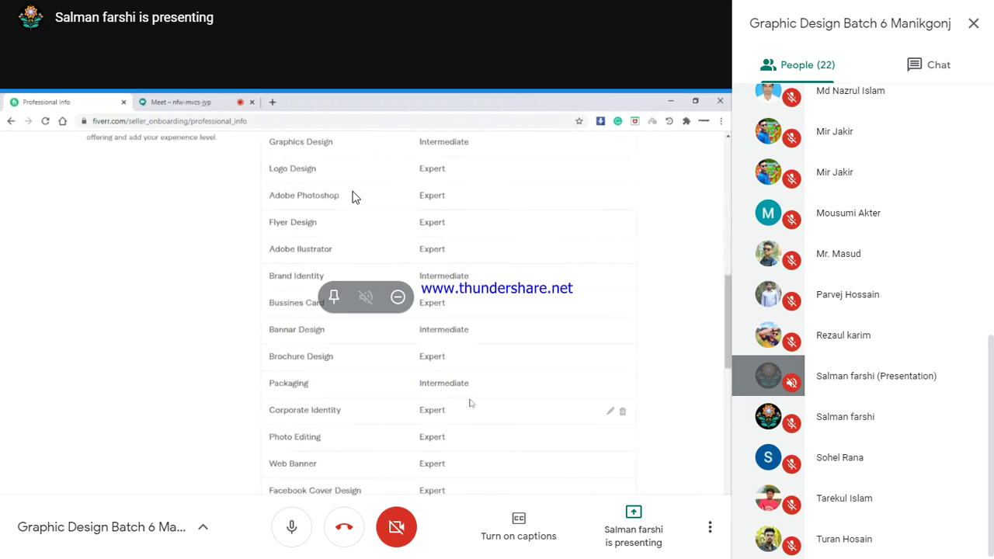
{"action": "scroll", "coordinate": [400, 460], "scroll_direction": "up", "scroll_amount": 1}
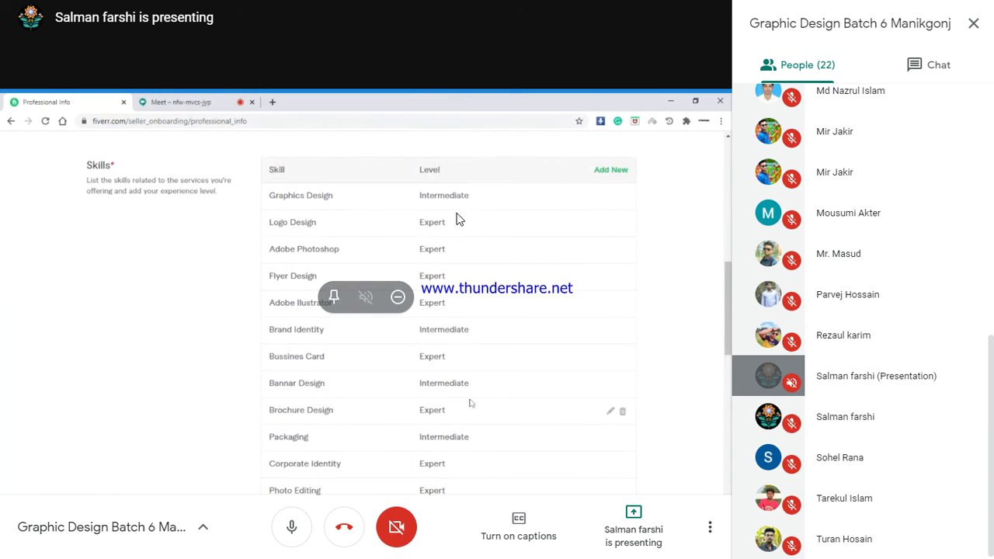
{"action": "scroll", "coordinate": [534, 256], "scroll_direction": "down", "scroll_amount": 1}
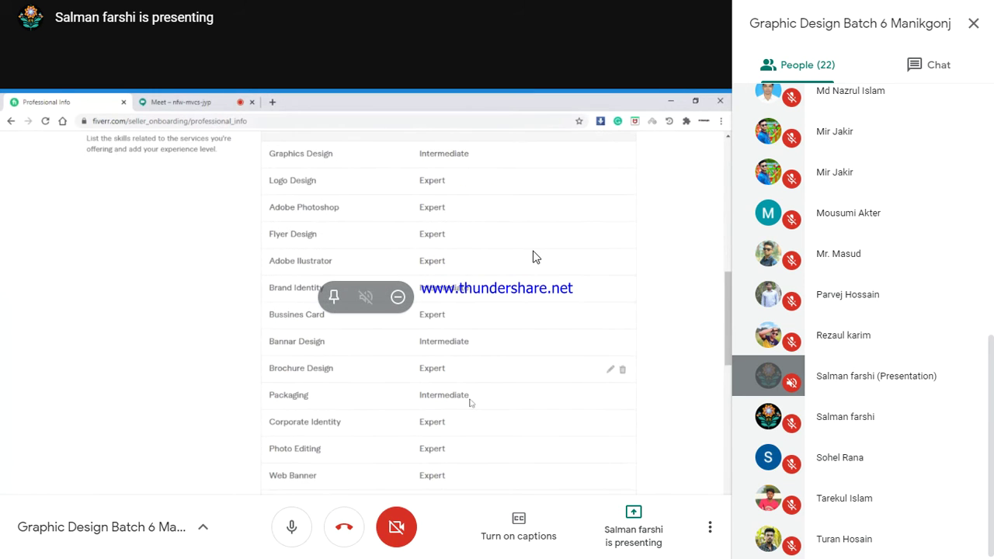
{"action": "scroll", "coordinate": [535, 257], "scroll_direction": "down", "scroll_amount": 3}
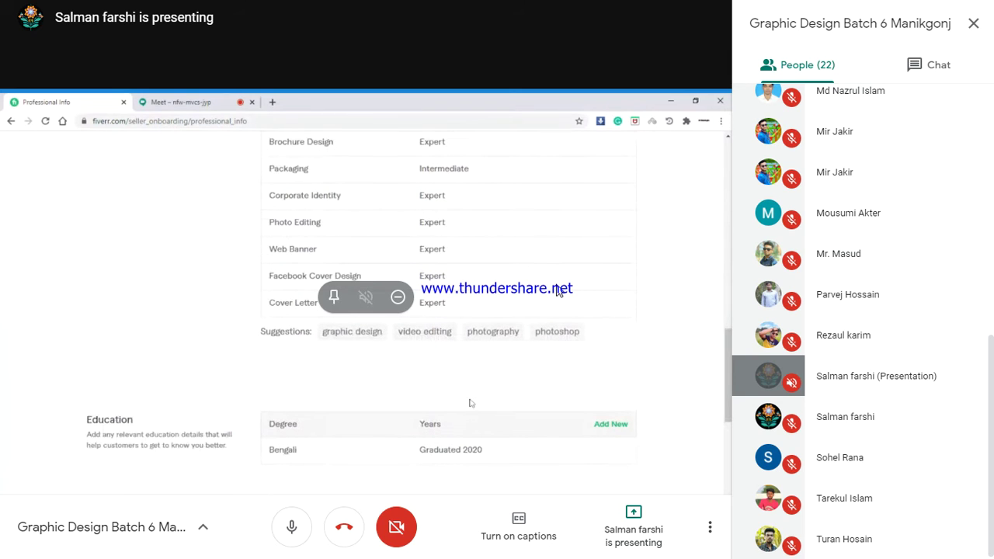
{"action": "scroll", "coordinate": [533, 432], "scroll_direction": "down", "scroll_amount": 1}
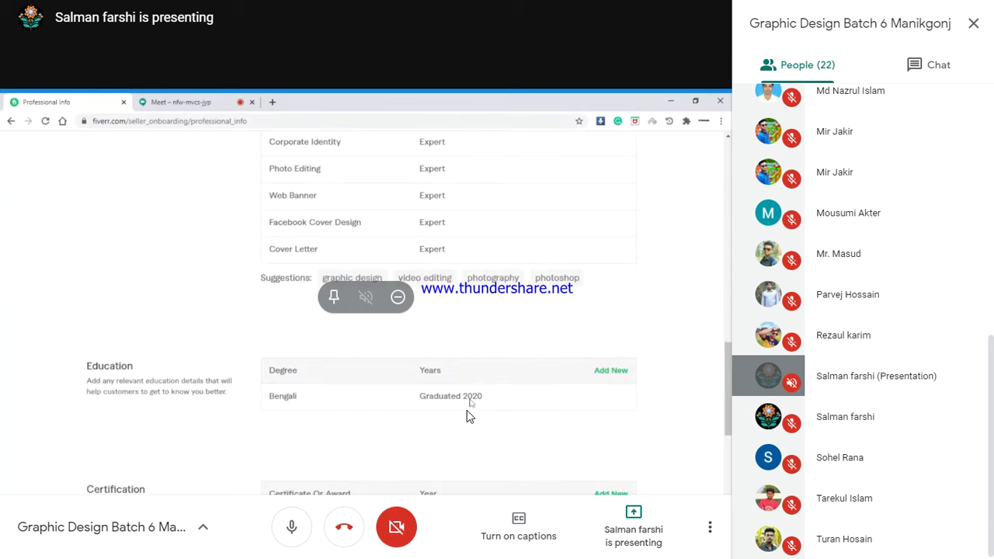
{"action": "scroll", "coordinate": [205, 413], "scroll_direction": "down", "scroll_amount": 1}
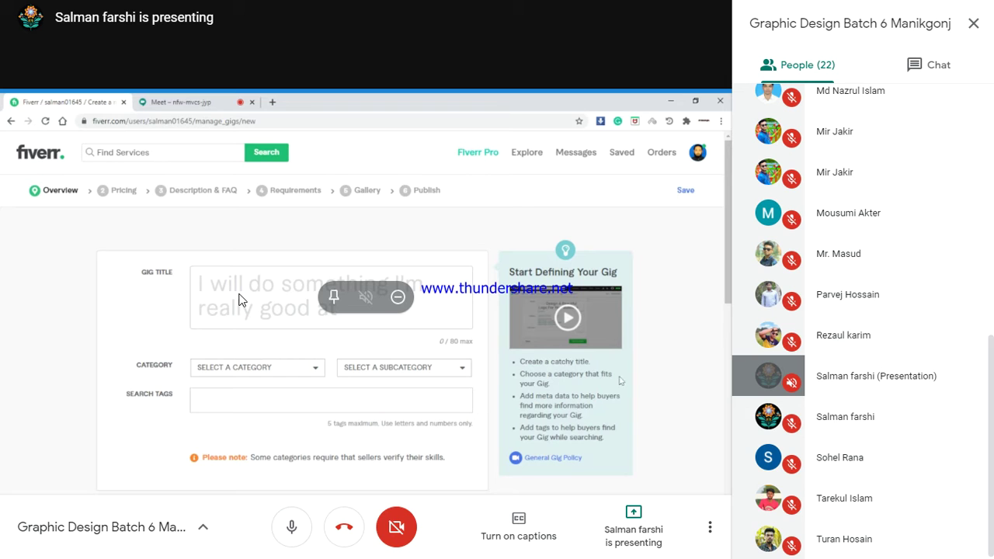
Leave full screen and admit the waiting participant to the meeting
{"action": "key", "text": "F11"}
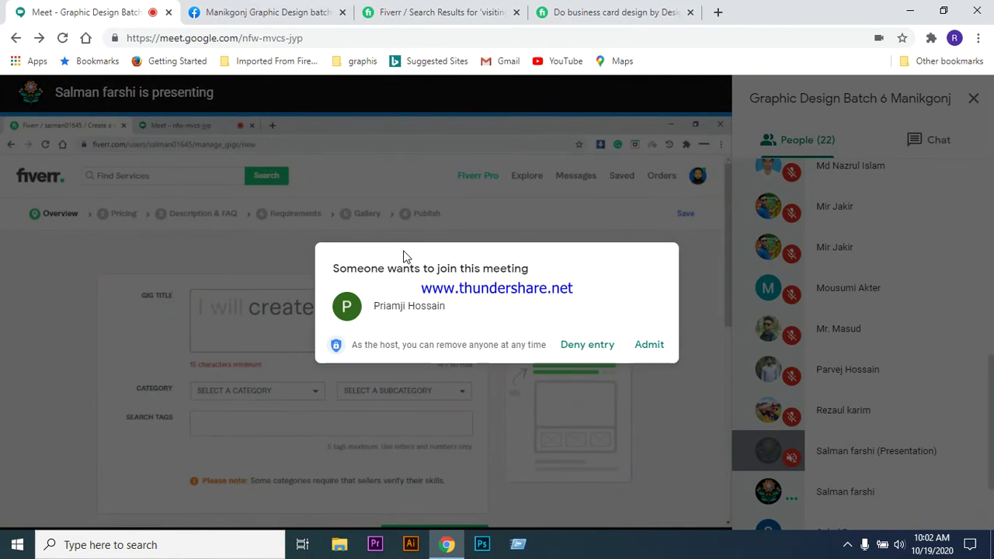
{"action": "left_click", "coordinate": [645, 347]}
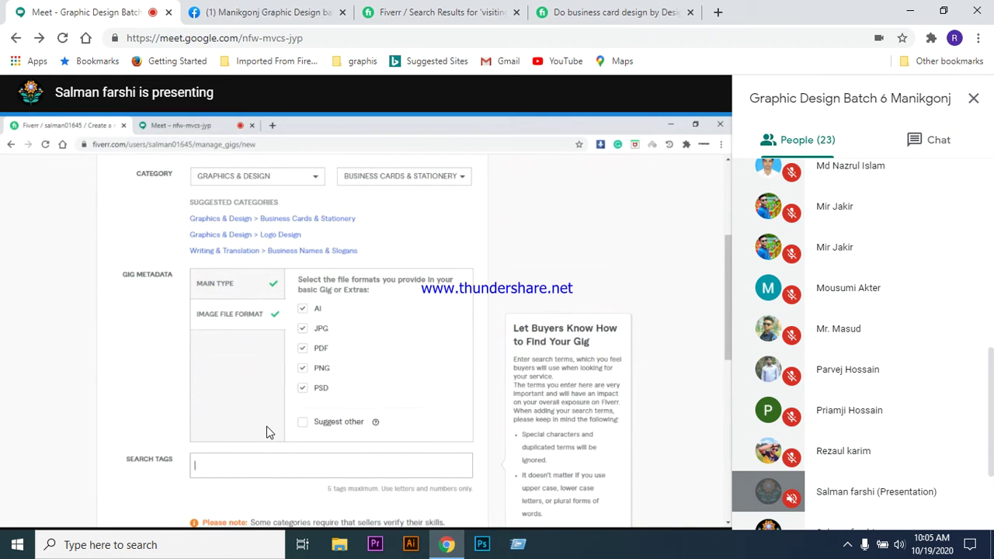
Enter "visiting card" and "business card" as search tags for the new gig
{"action": "type", "text": "bu"}
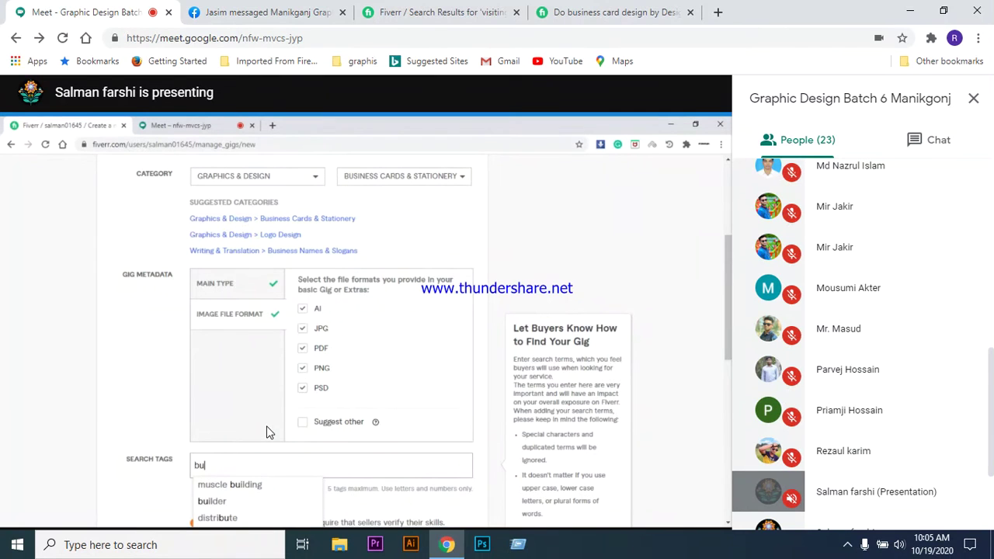
{"action": "type", "text": "si"}
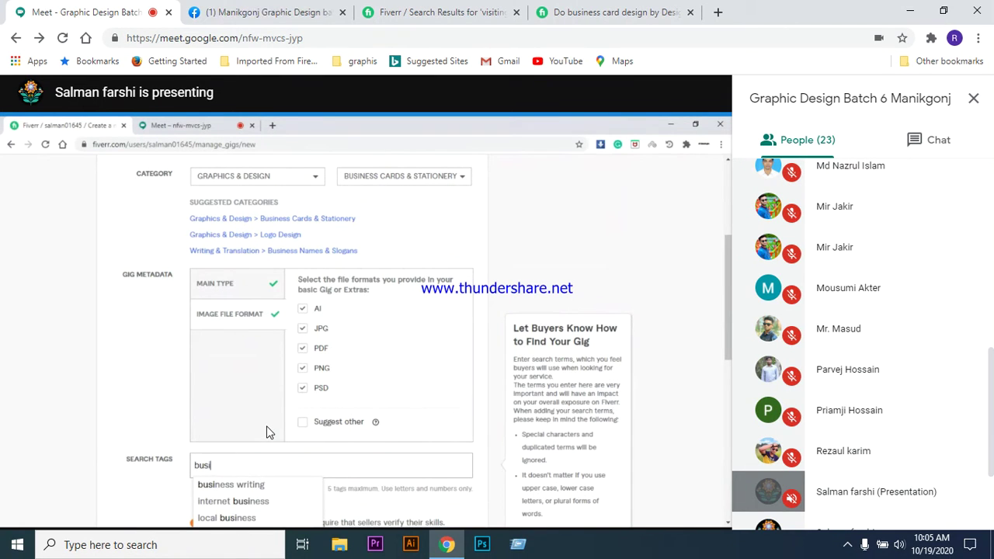
{"action": "type", "text": "nes"}
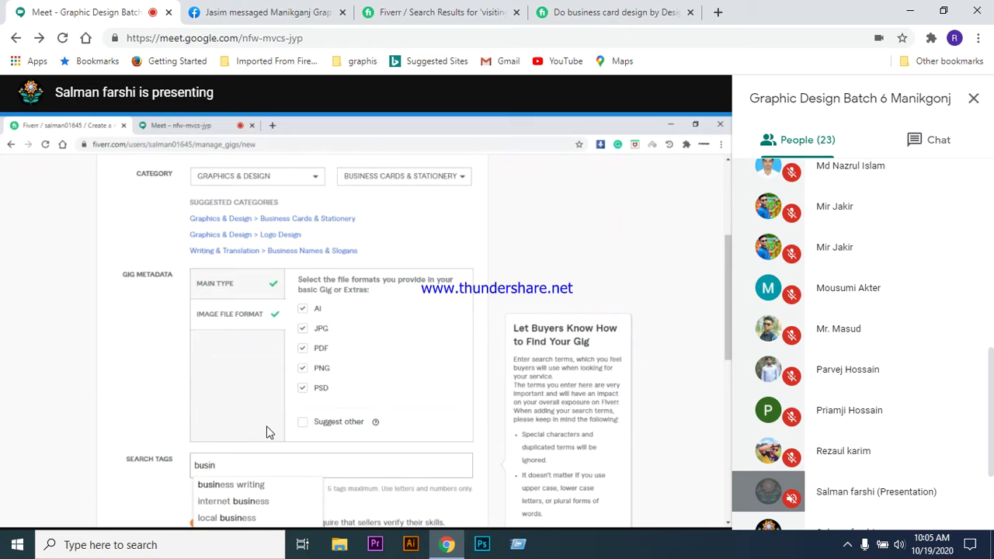
{"action": "type", "text": "s card"}
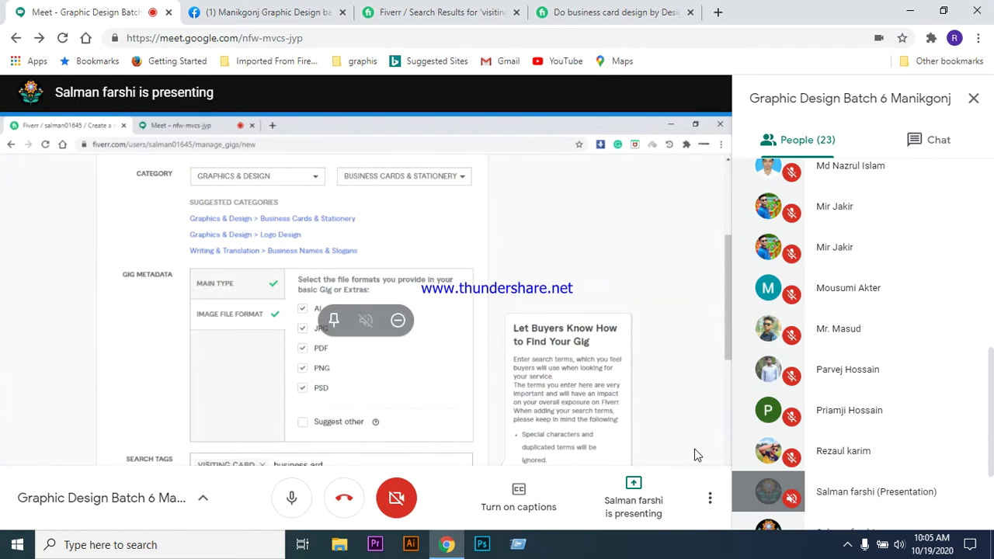
Return the meeting to full screen and enter "minimalistic" as the gig's third search tag
{"action": "left_click", "coordinate": [710, 501]}
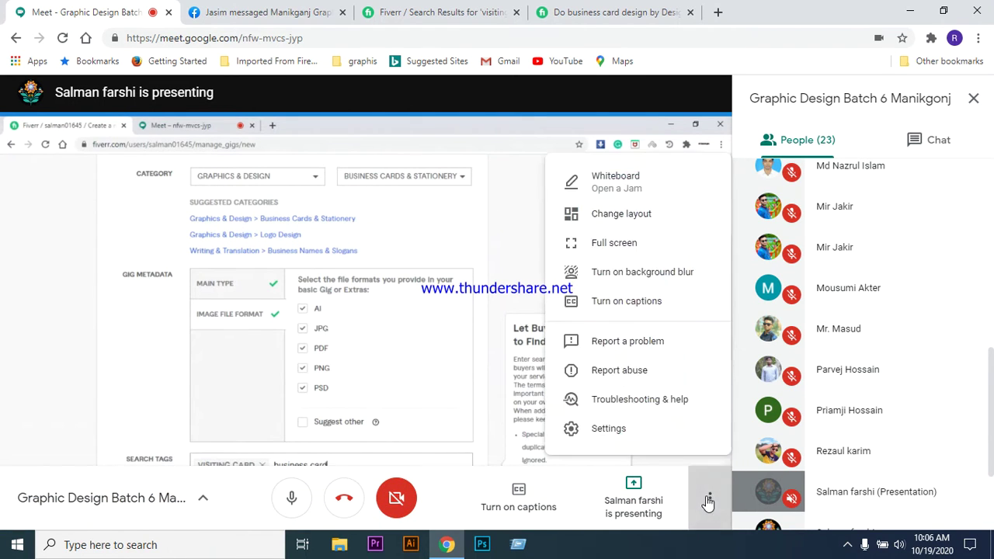
{"action": "left_click", "coordinate": [632, 243]}
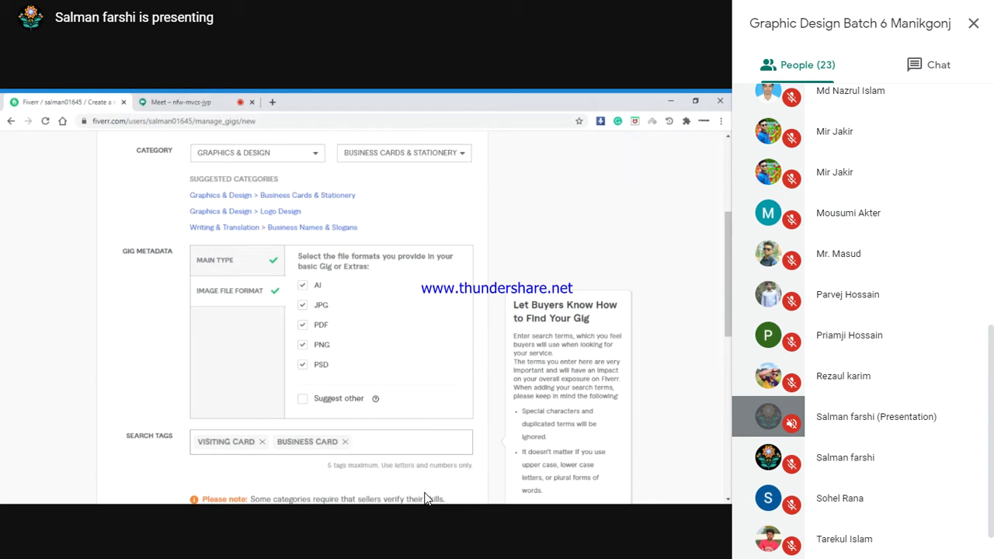
{"action": "type", "text": "mini"}
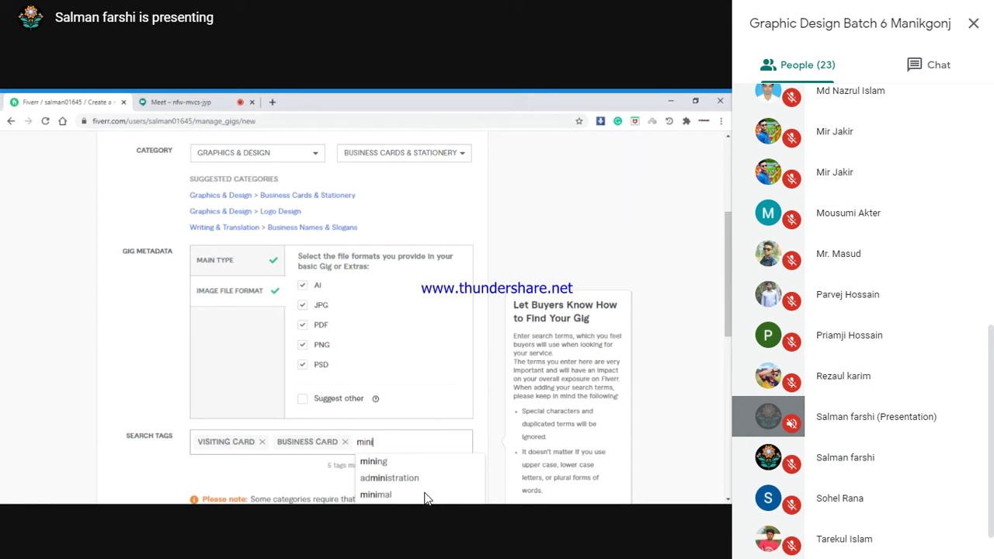
{"action": "type", "text": "ma"}
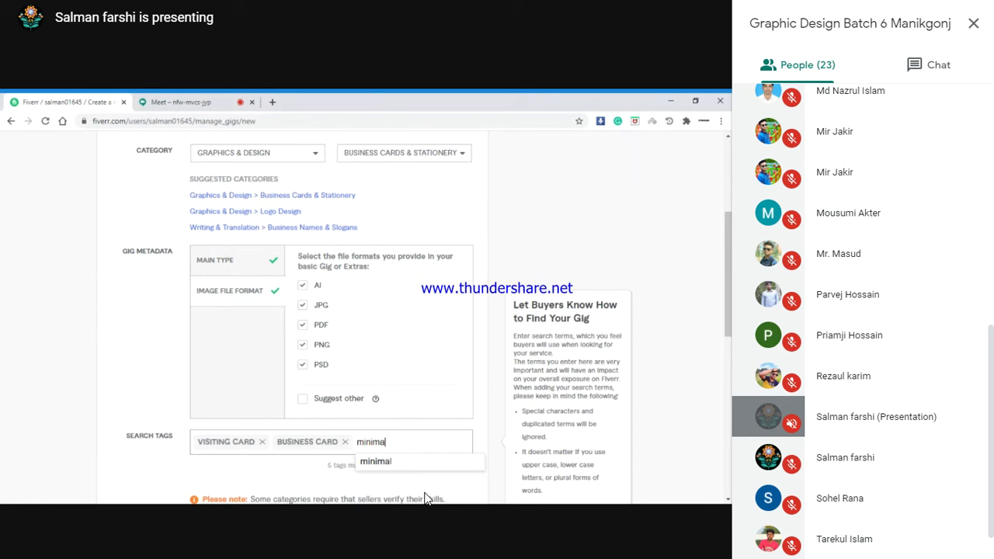
{"action": "type", "text": "list"}
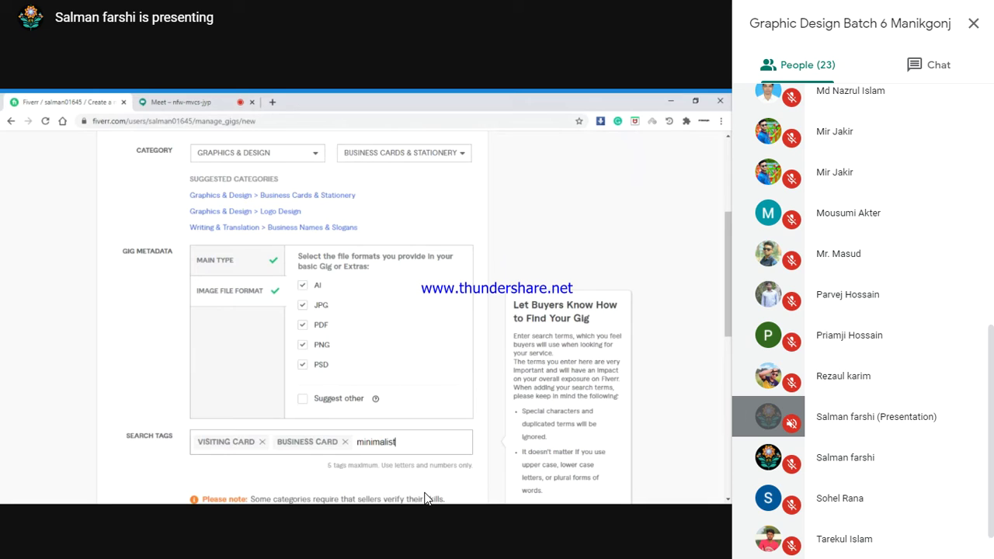
{"action": "type", "text": "ic"}
Edit the third search tag's text to read "Minimlistic", starting with a capital M
{"action": "key", "text": "Left"}
{"action": "key", "text": "Left"}
{"action": "key", "text": "Left"}
{"action": "key", "text": "Left"}
{"action": "key", "text": "Left"}
{"action": "key", "text": "Left"}
{"action": "key", "text": "Left"}
{"action": "key", "text": "Left"}
{"action": "key", "text": "Left"}
{"action": "key", "text": "Delete"}
{"action": "type", "text": "M"}
{"action": "key", "text": "Right"}
{"action": "key", "text": "Right"}
{"action": "key", "text": "BackSpace"}
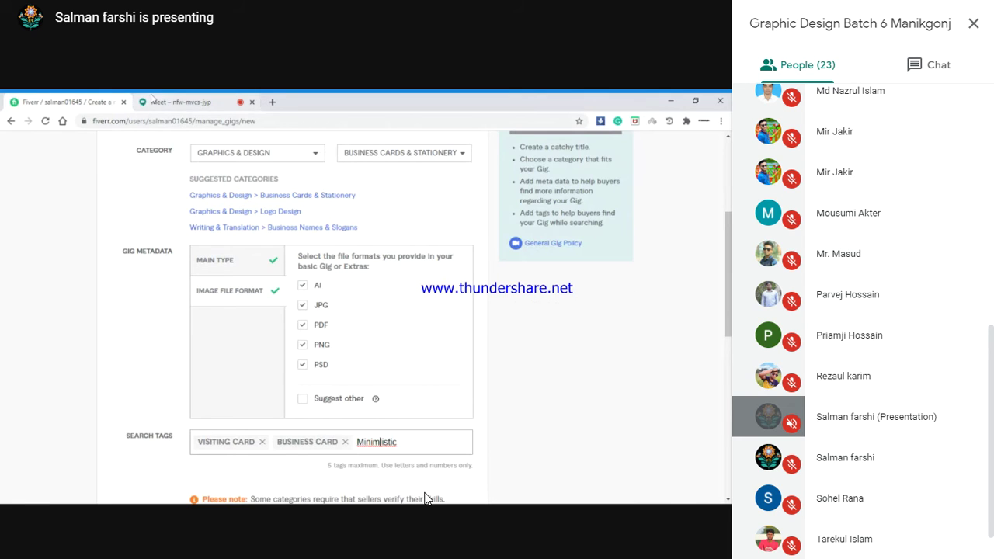
Check the presenter's Meet tab, return to the gig form and try to insert the missing "a" in the third search tag
{"action": "key", "text": "ctrl+Tab"}
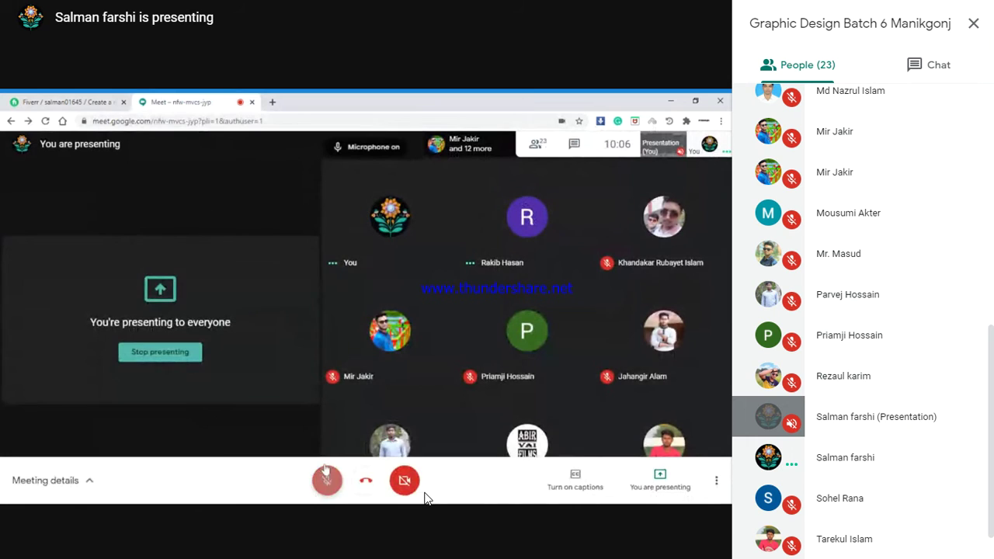
{"action": "key", "text": "ctrl+Tab"}
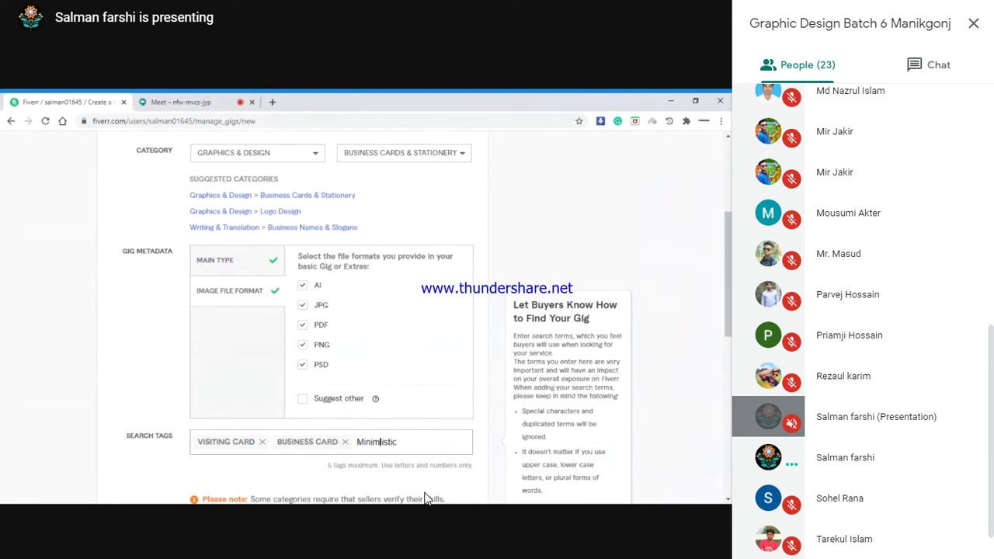
{"action": "left_click", "coordinate": [378, 442]}
{"action": "type", "text": "a"}
{"action": "left_click", "coordinate": [384, 449]}
{"action": "key", "text": "BackSpace"}
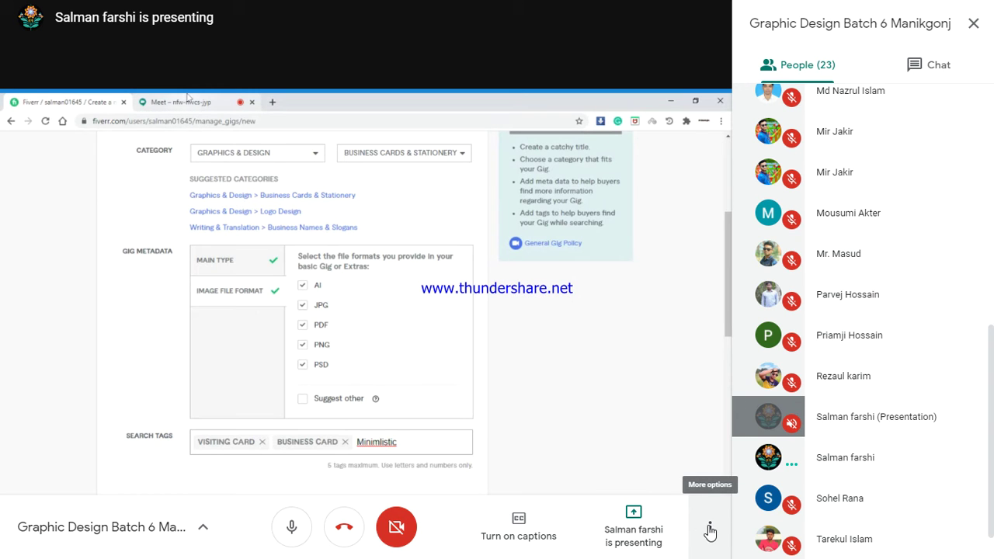
Leave the meeting's full-screen view so the browser tabs are accessible
{"action": "left_click", "coordinate": [710, 531]}
{"action": "left_click", "coordinate": [659, 271]}
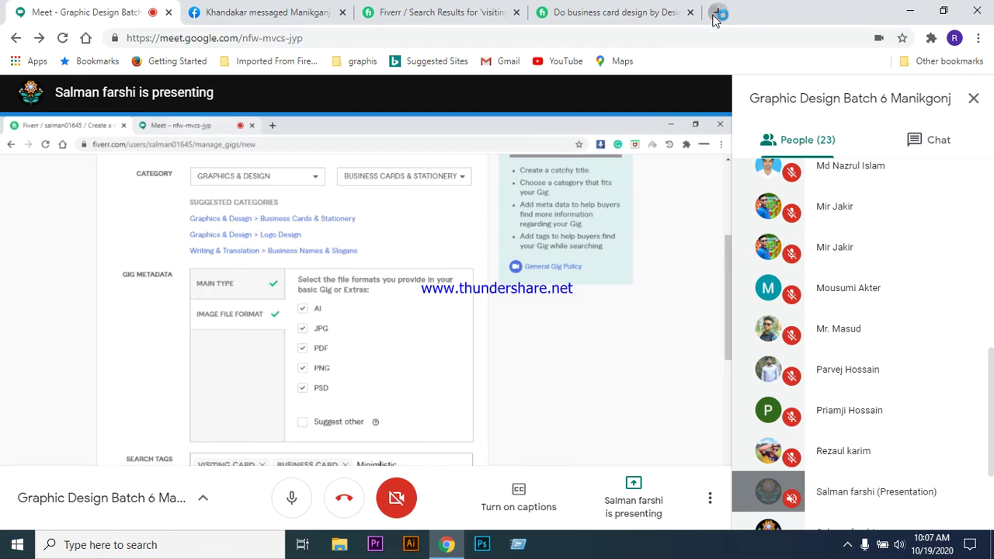
{"action": "left_click", "coordinate": [718, 11]}
{"action": "left_click", "coordinate": [699, 35]}
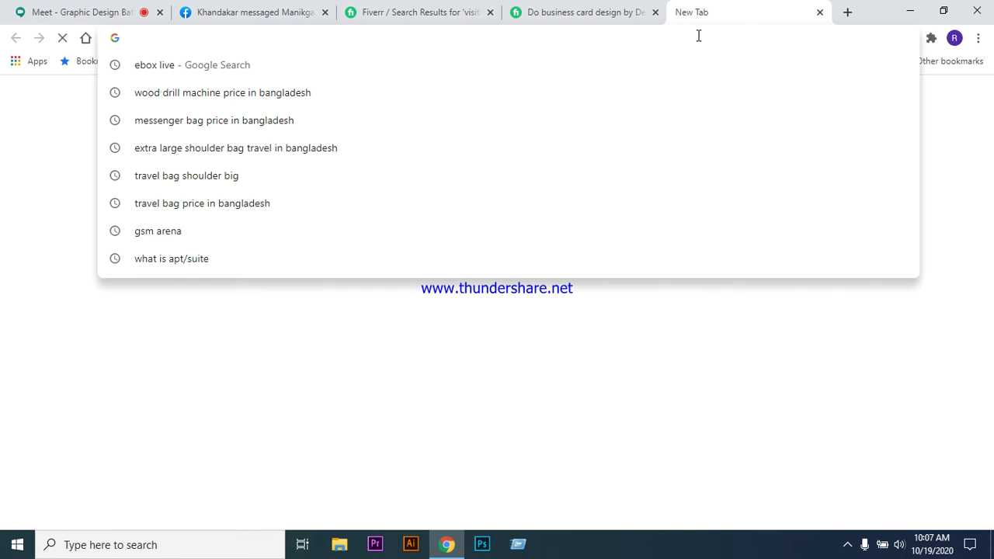
{"action": "type", "text": "mini"}
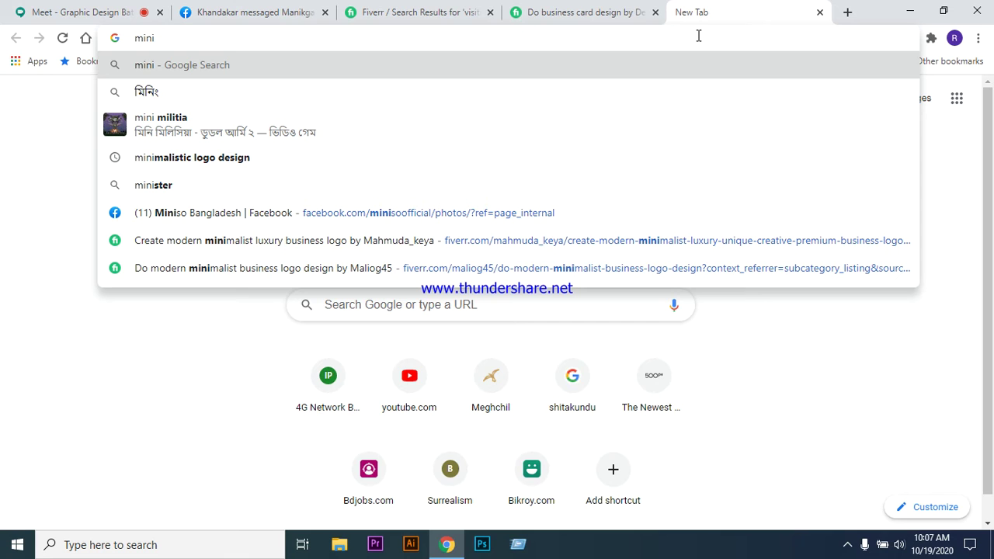
Switch to the Facebook group page and read back through the earlier messages in the batch's group chat
{"action": "left_click", "coordinate": [239, 12]}
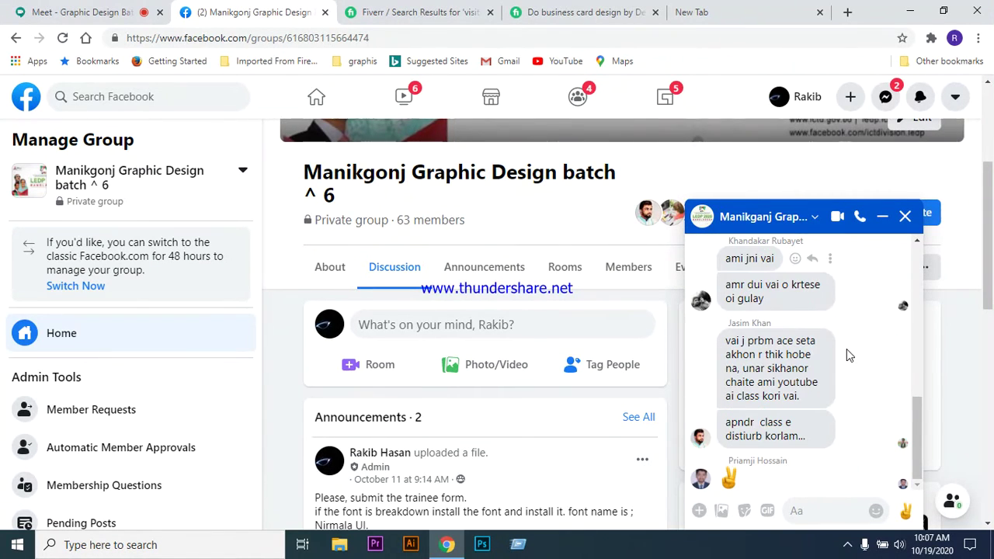
{"action": "scroll", "coordinate": [844, 369], "scroll_direction": "up", "scroll_amount": 1}
{"action": "scroll", "coordinate": [845, 369], "scroll_direction": "down", "scroll_amount": 1}
{"action": "scroll", "coordinate": [845, 370], "scroll_direction": "up", "scroll_amount": 2}
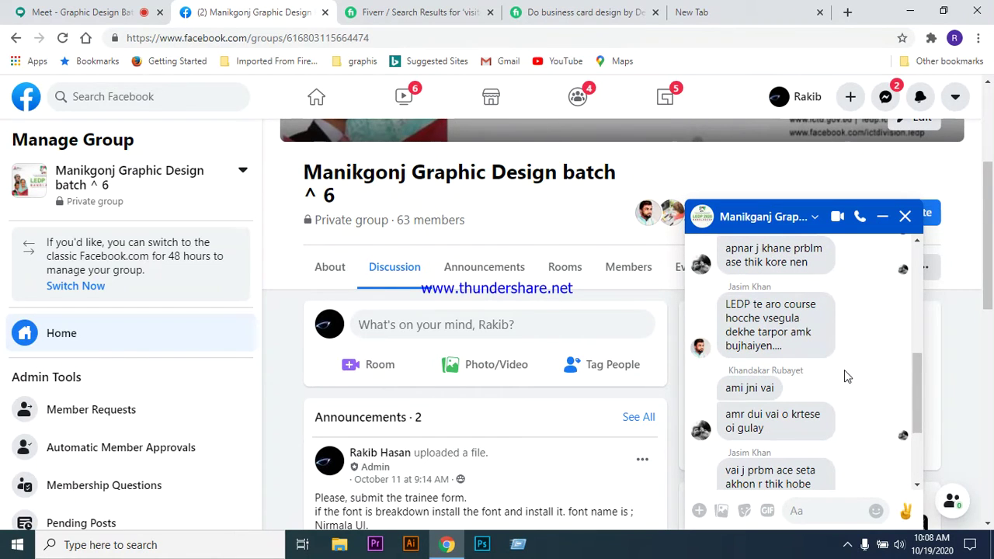
{"action": "scroll", "coordinate": [844, 370], "scroll_direction": "up", "scroll_amount": 1}
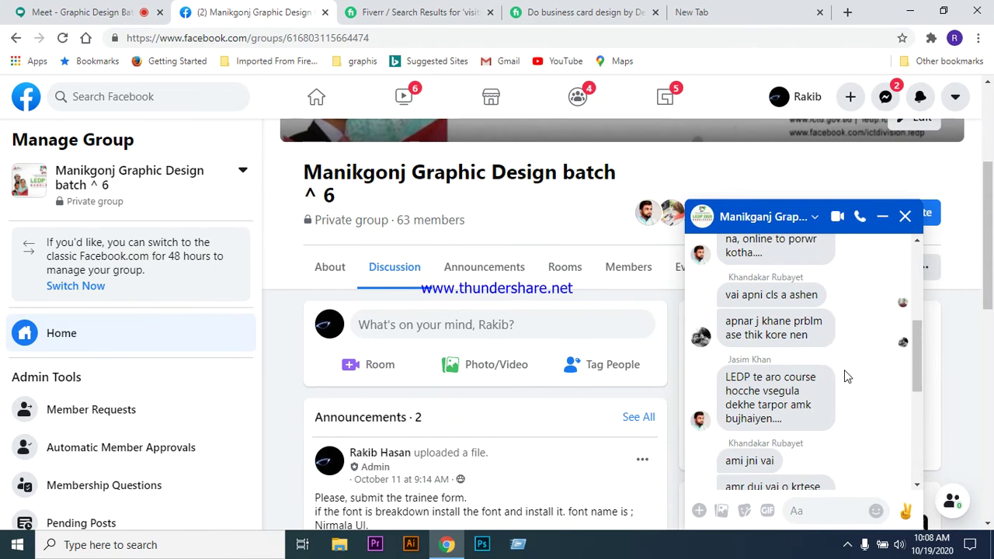
Read through to the latest messages in the Manikganj batch's group chat, close the chat and return to the meeting's participant list
{"action": "scroll", "coordinate": [846, 374], "scroll_direction": "up", "scroll_amount": 1}
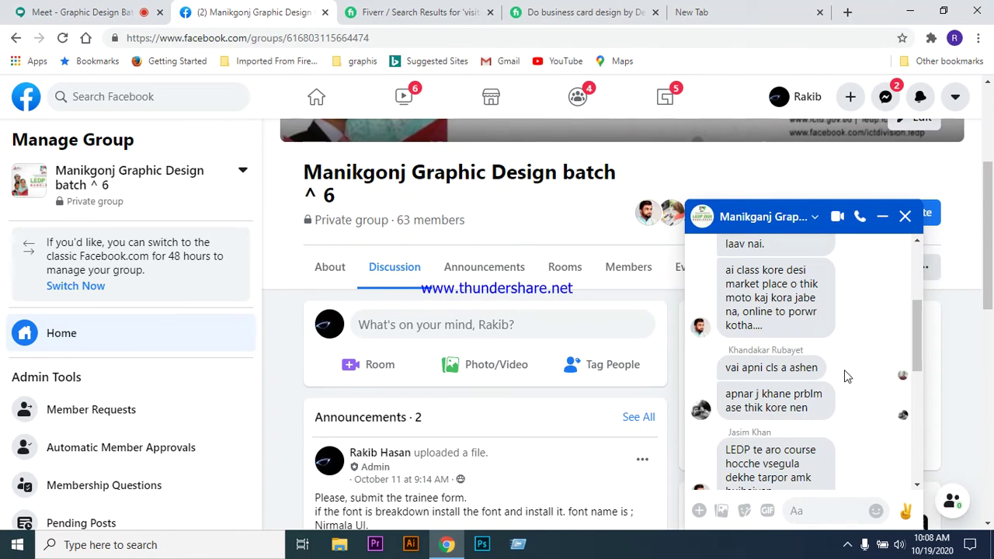
{"action": "scroll", "coordinate": [844, 370], "scroll_direction": "down", "scroll_amount": 3}
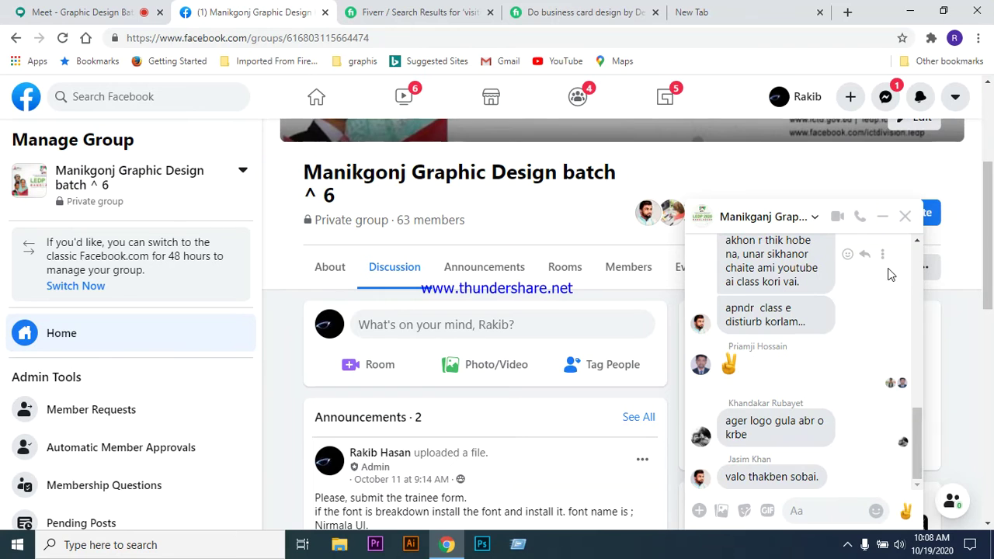
{"action": "left_click", "coordinate": [905, 216]}
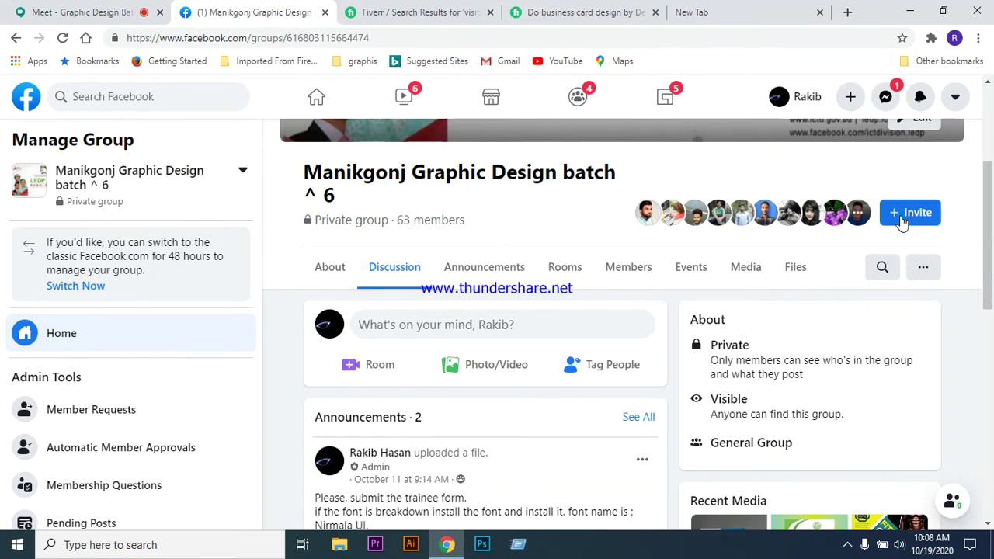
{"action": "left_click", "coordinate": [98, 11]}
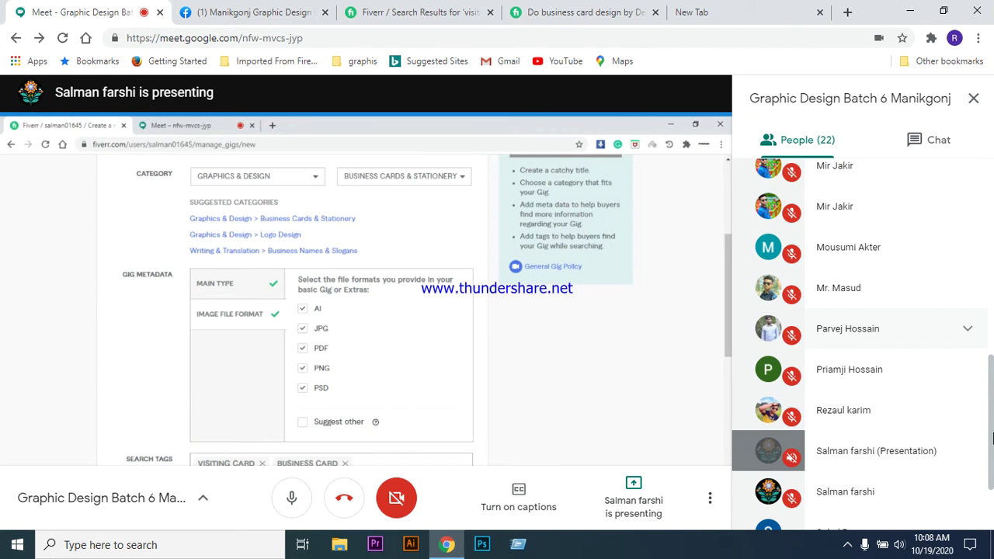
{"action": "scroll", "coordinate": [987, 431], "scroll_direction": "down", "scroll_amount": 1}
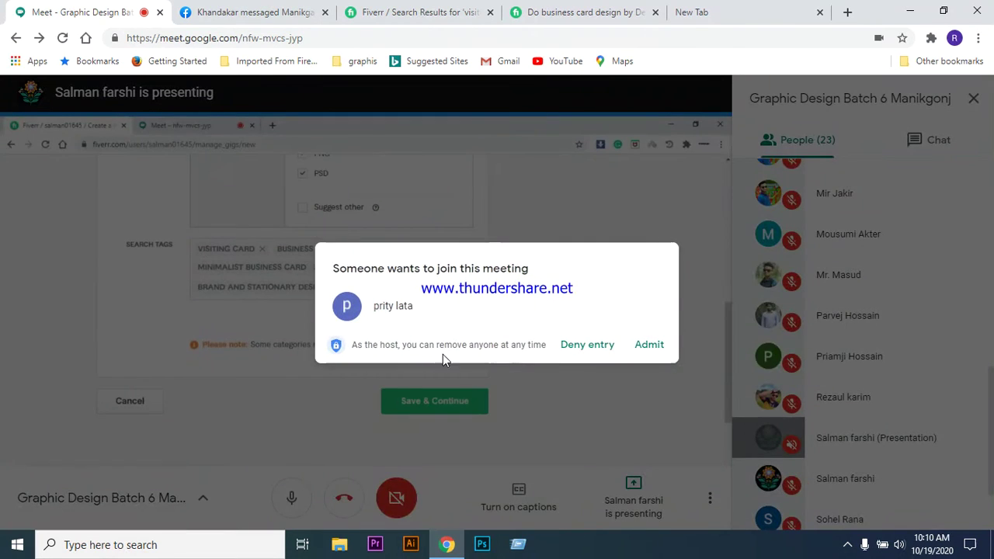
Admit the two people waiting to join the meeting
{"action": "left_click", "coordinate": [646, 346]}
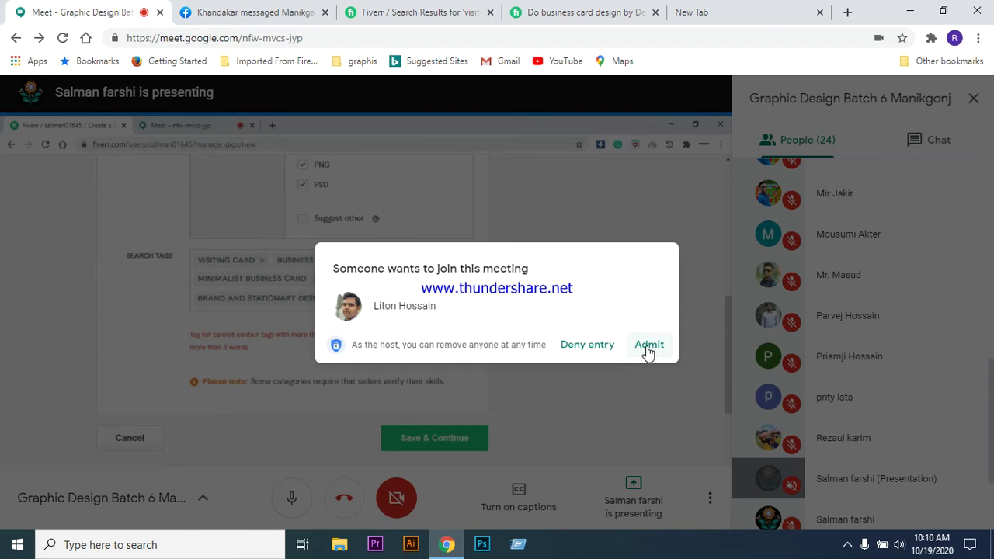
{"action": "left_click", "coordinate": [649, 346]}
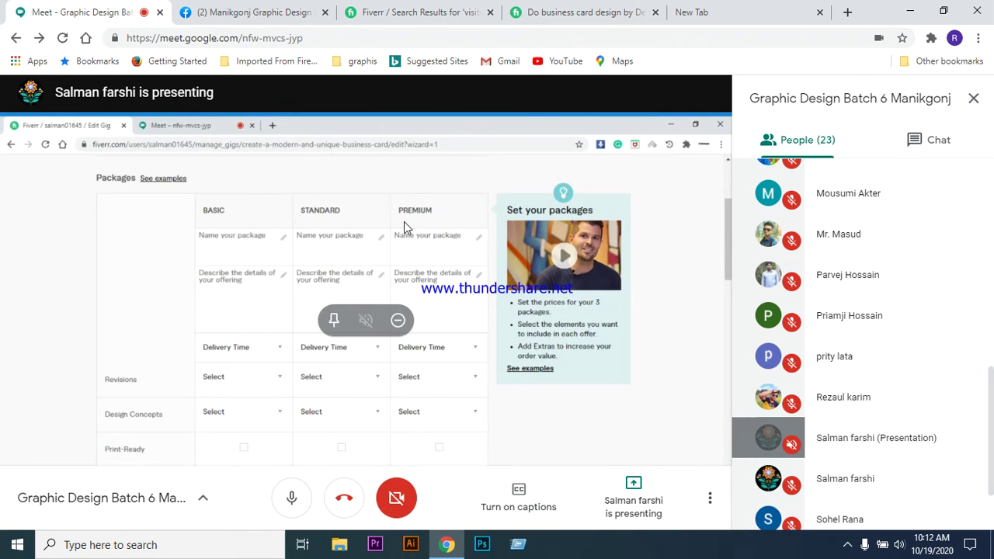
Check the Manikganj batch's group chat on Facebook for new messages, close it and go back to the meeting
{"action": "left_click", "coordinate": [240, 13]}
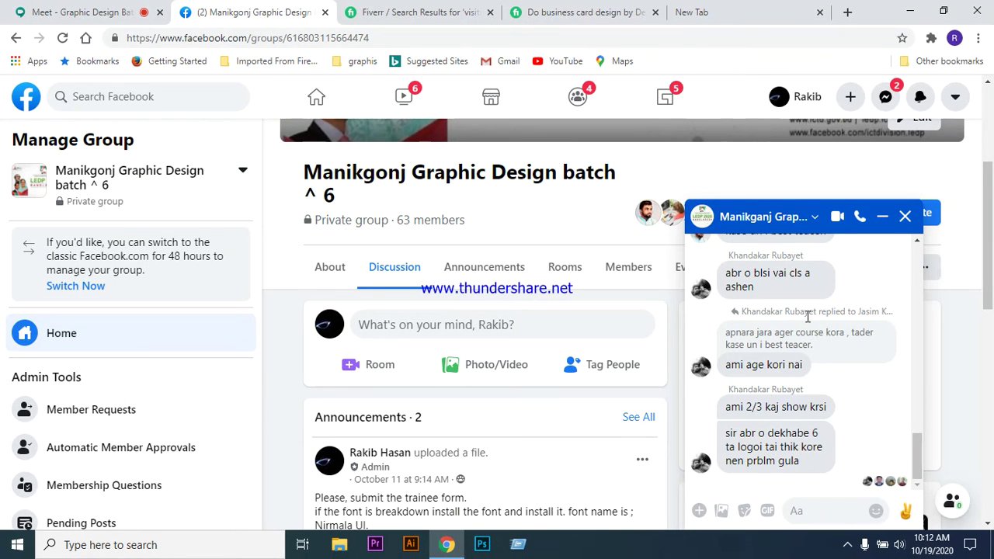
{"action": "left_click", "coordinate": [906, 218]}
{"action": "left_click", "coordinate": [94, 12]}
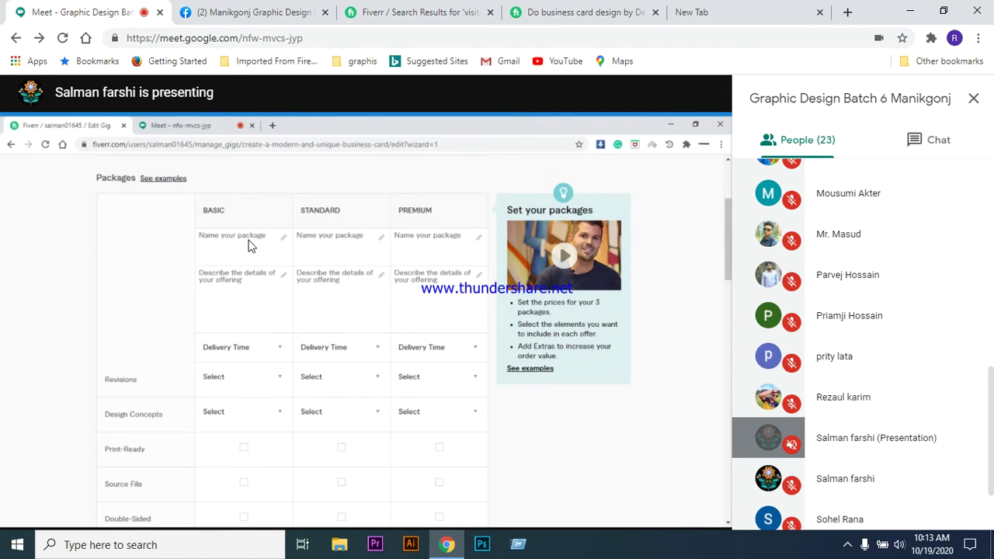
Look at the reference business card gig's package details on Fiverr and go back to the meeting
{"action": "mouse_move", "coordinate": [282, 244]}
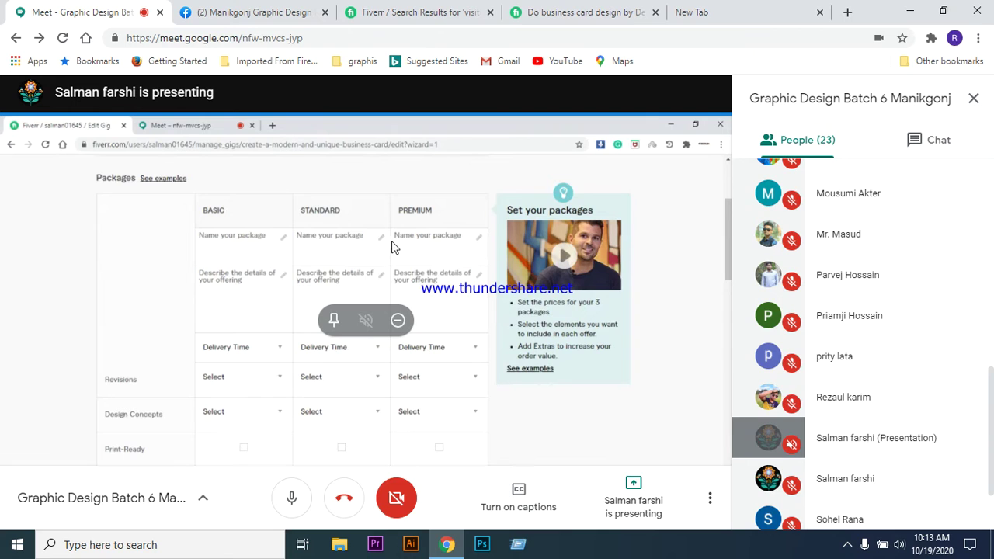
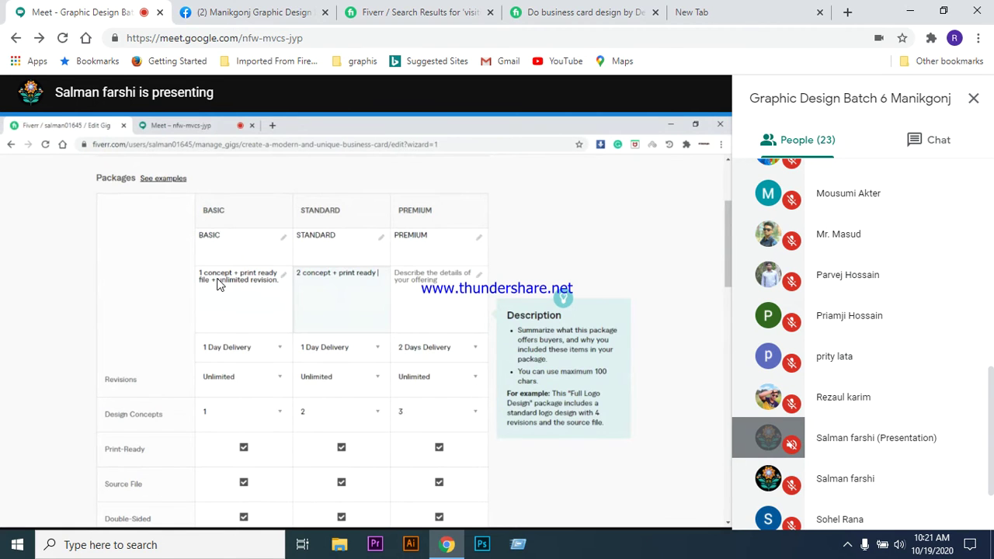
{"action": "left_click", "coordinate": [595, 12]}
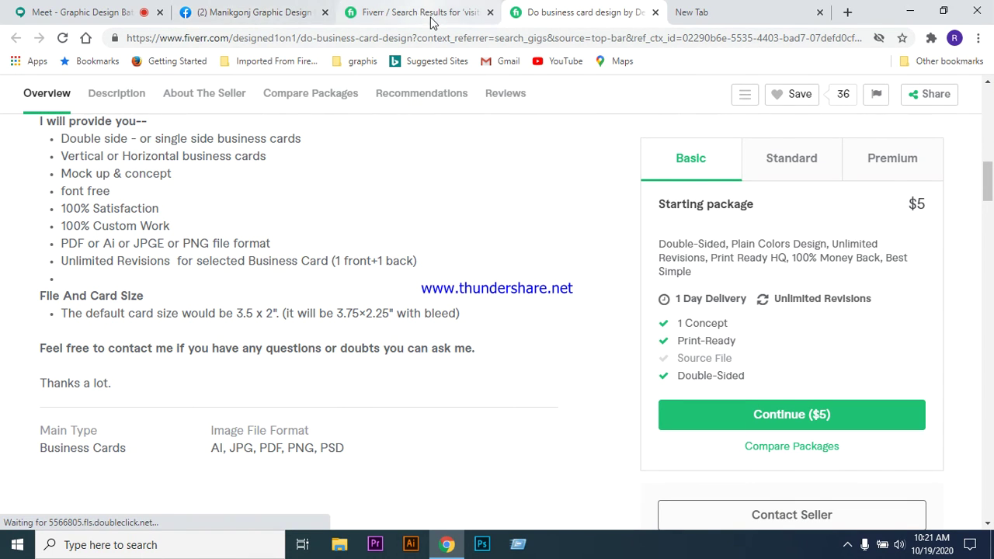
{"action": "left_click", "coordinate": [103, 12]}
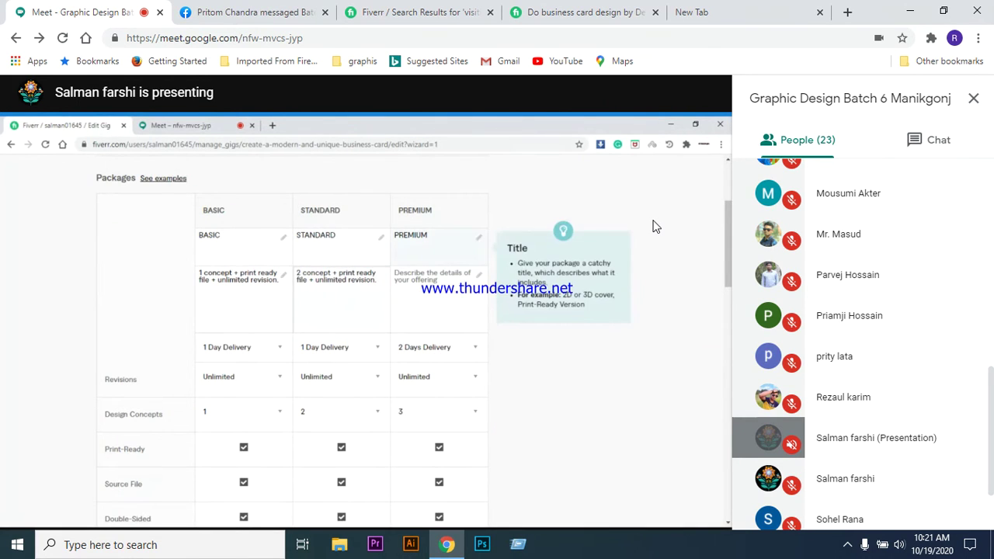
Send a thumbs-up reply in the Batch 6 Gazipur Graphic Design chat on Facebook, close the chat and return to the meeting
{"action": "left_click", "coordinate": [289, 12]}
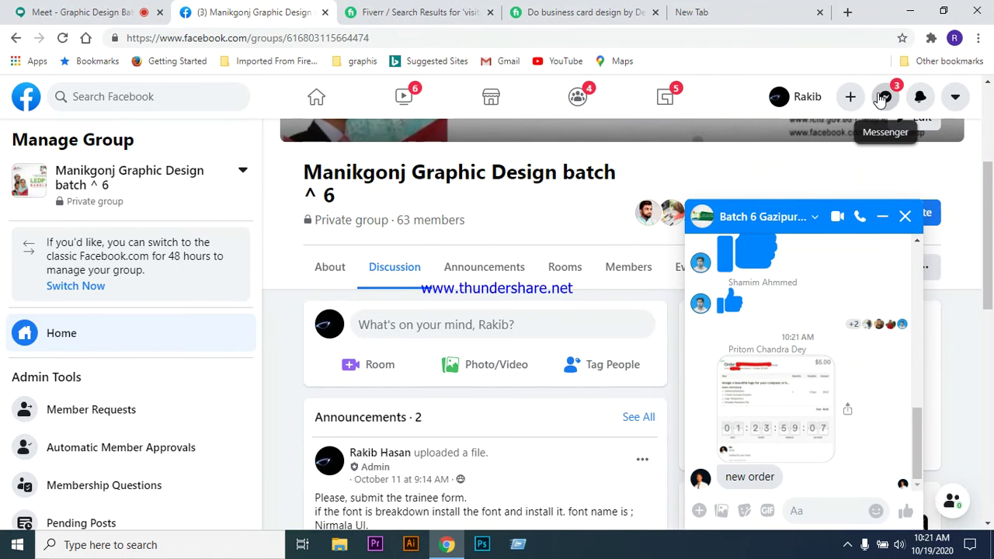
{"action": "left_click", "coordinate": [883, 97]}
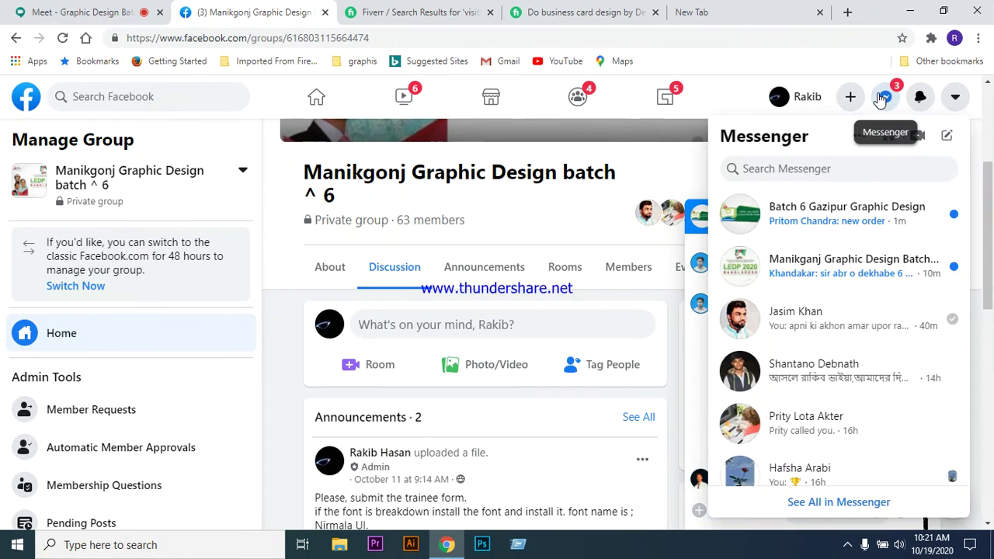
{"action": "left_click", "coordinate": [823, 213]}
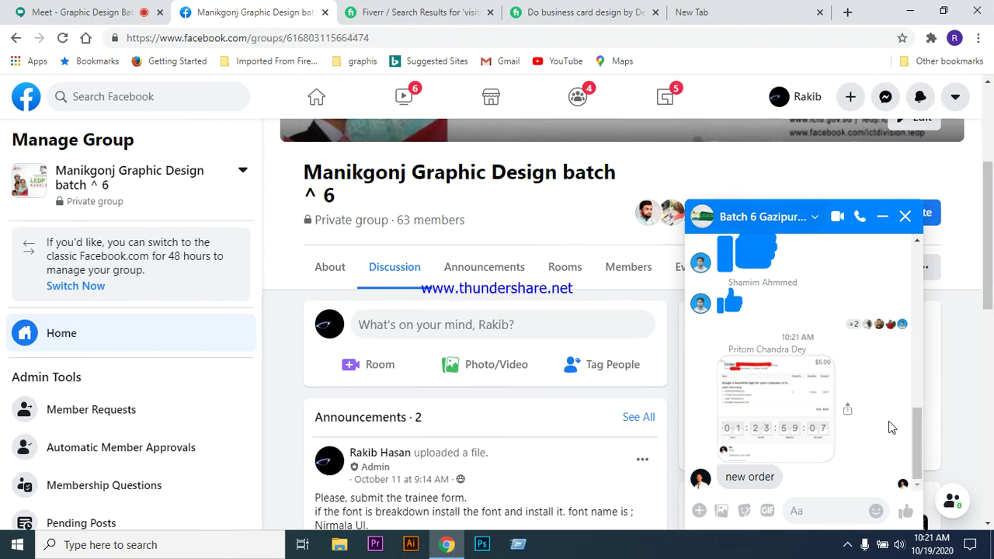
{"action": "left_click", "coordinate": [905, 511]}
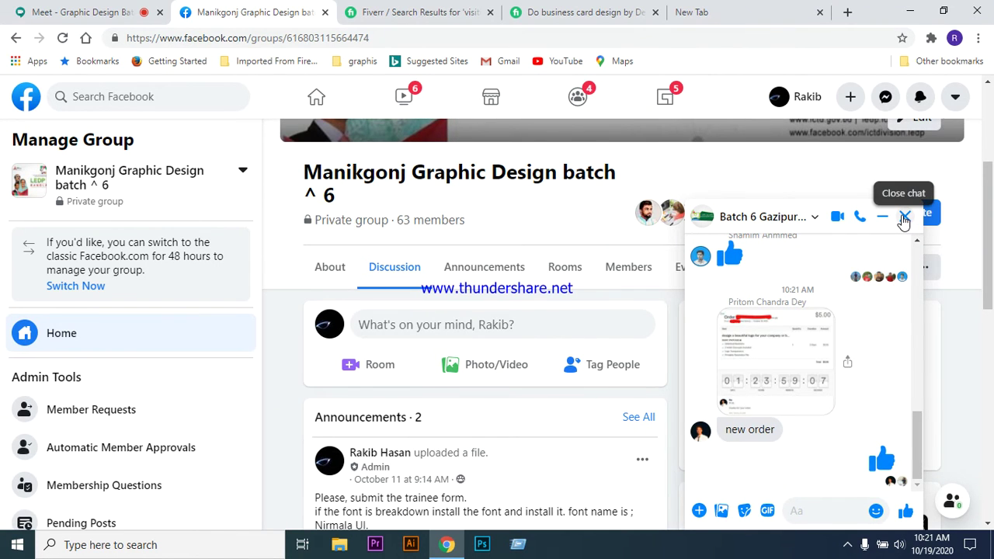
{"action": "left_click", "coordinate": [905, 217]}
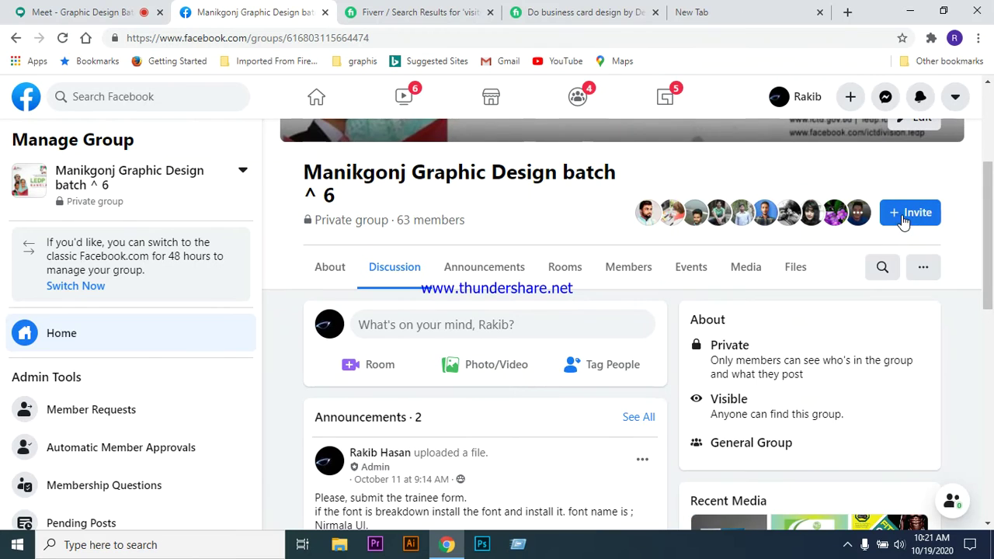
{"action": "left_click", "coordinate": [103, 13]}
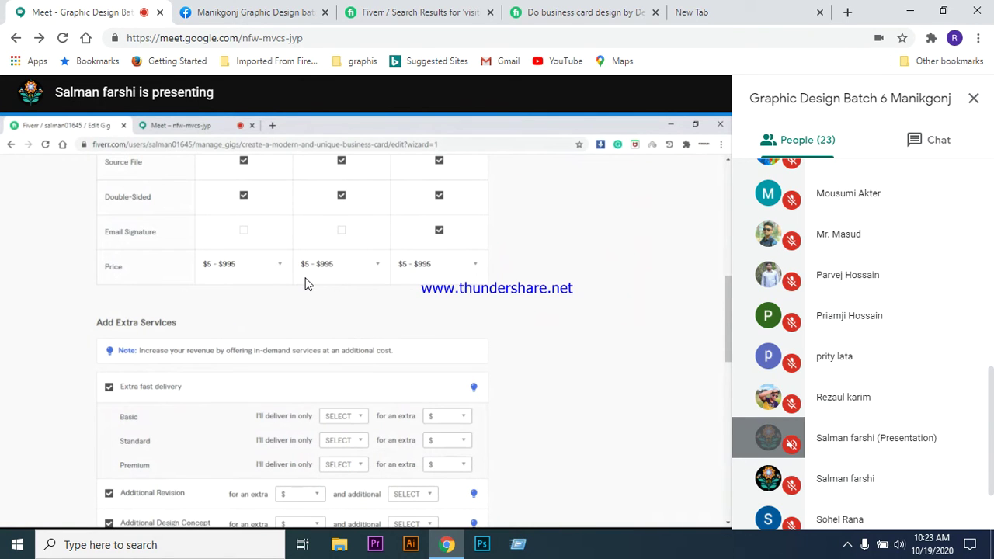
Admit the participant waiting to join and turn off the presenter's microphone
{"action": "mouse_move", "coordinate": [248, 298]}
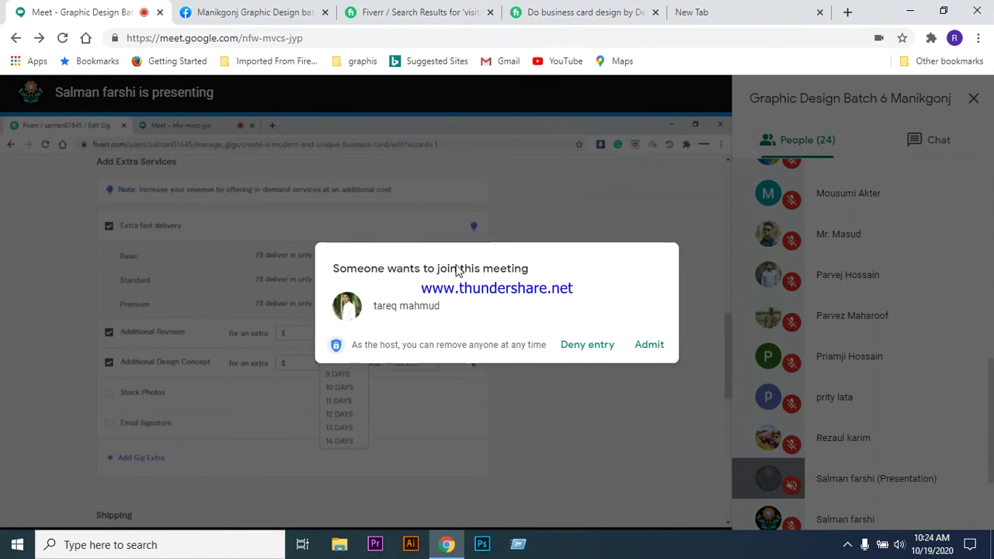
{"action": "left_click", "coordinate": [643, 347]}
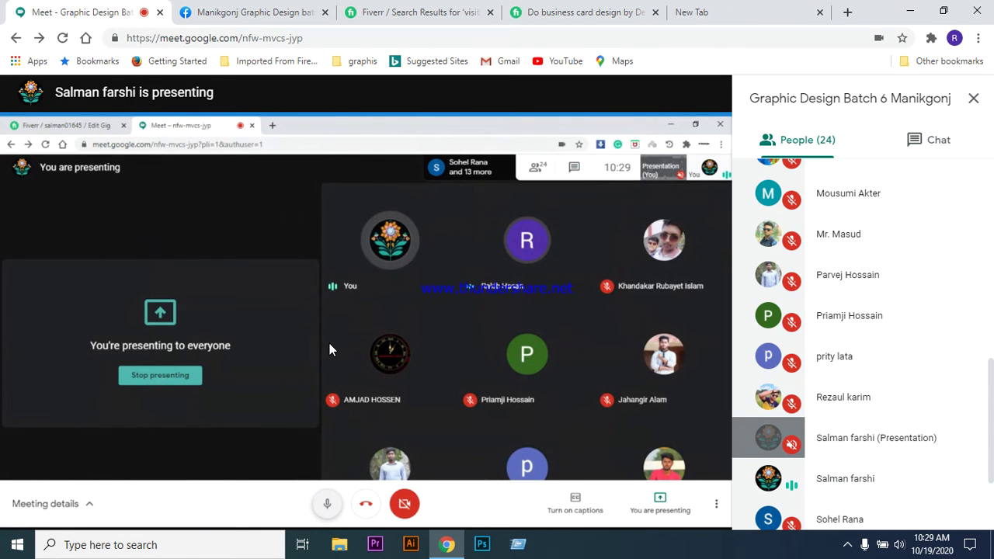
{"action": "key", "text": "ctrl+d"}
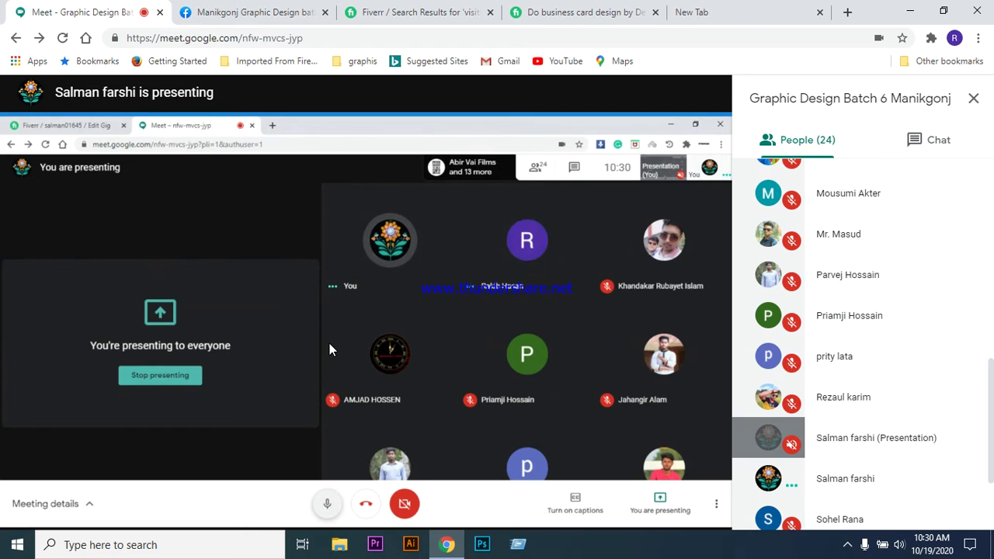
{"action": "left_click", "coordinate": [326, 502]}
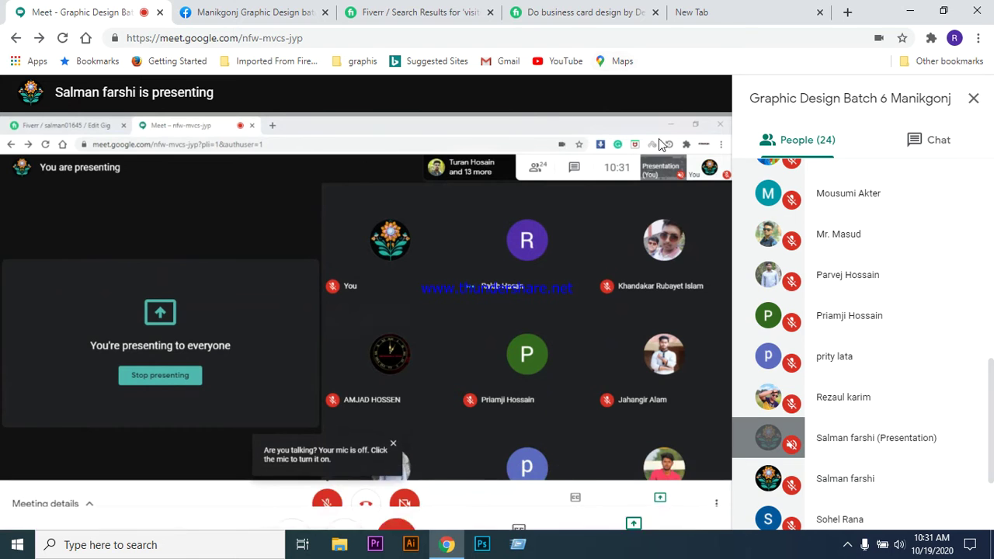
Copy the reference gig's description from "Welcome to my Business Card Gig" through "cards that you want." and return to the meeting
{"action": "left_click", "coordinate": [599, 13]}
{"action": "scroll", "coordinate": [497, 306], "scroll_direction": "up", "scroll_amount": 10}
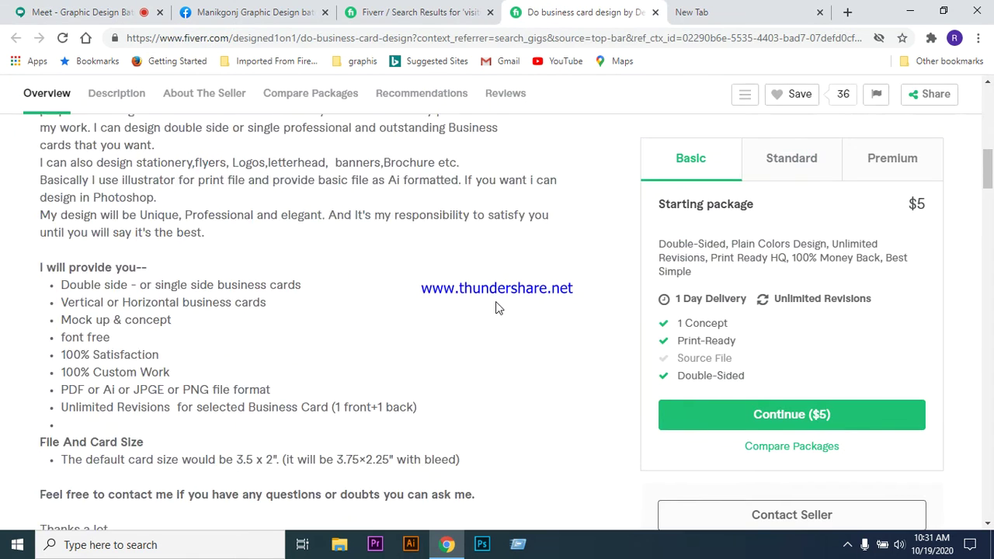
{"action": "scroll", "coordinate": [489, 249], "scroll_direction": "down", "scroll_amount": 6}
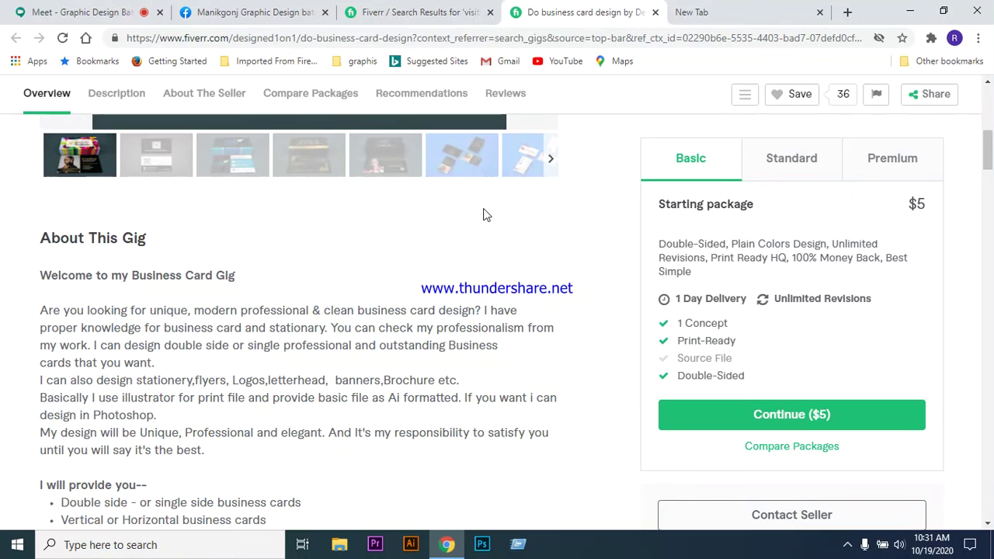
{"action": "scroll", "coordinate": [483, 210], "scroll_direction": "down", "scroll_amount": 1}
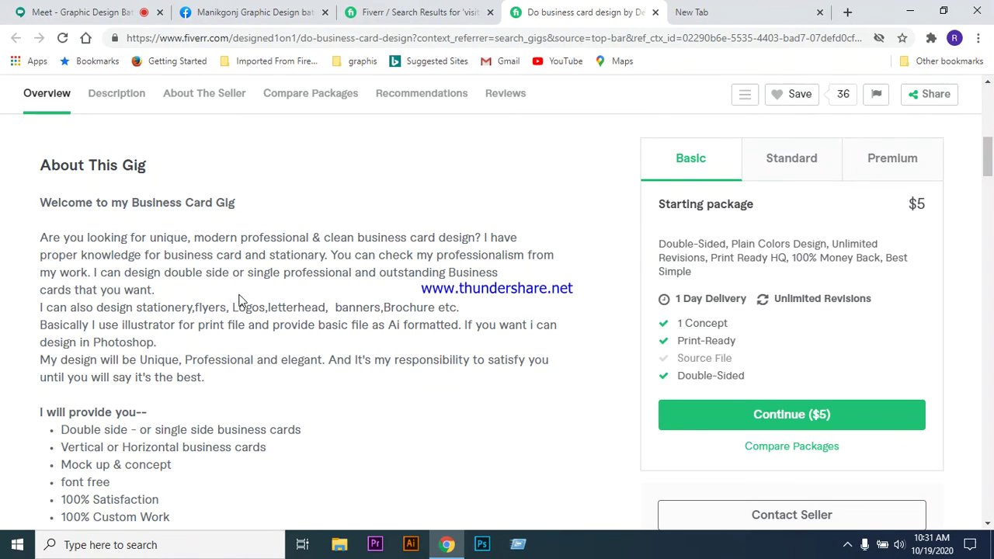
{"action": "left_click_drag", "start_coordinate": [44, 203], "coordinate": [161, 295]}
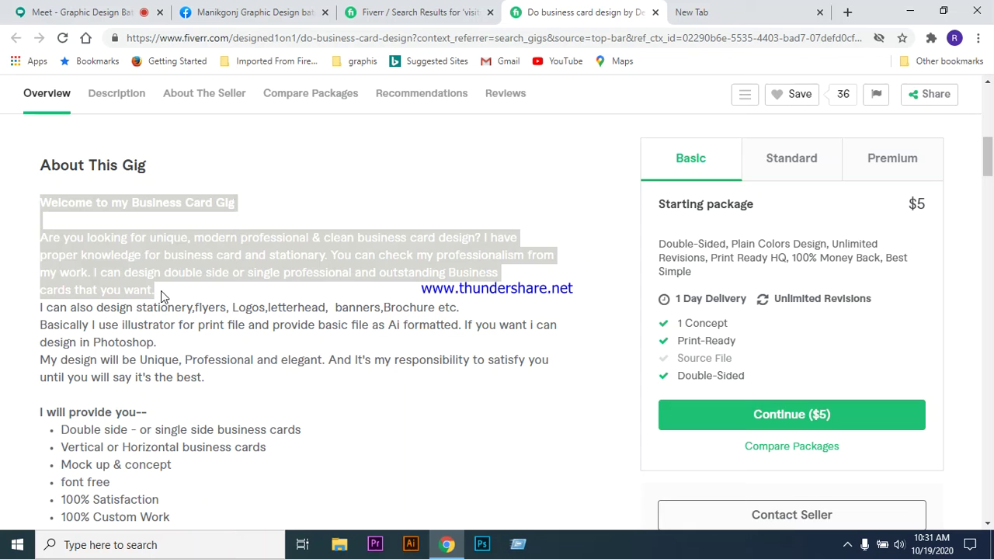
{"action": "right_click", "coordinate": [162, 205]}
{"action": "left_click", "coordinate": [189, 215]}
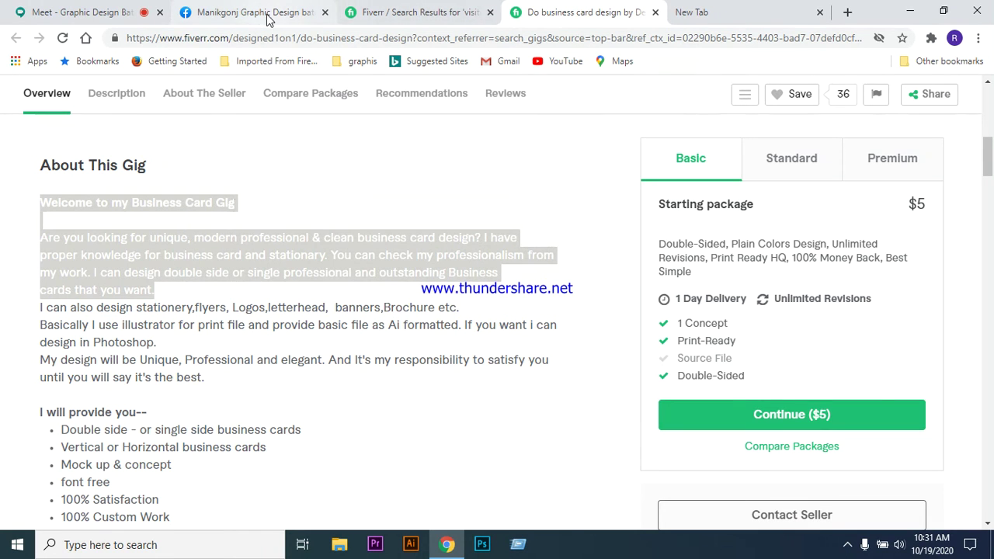
{"action": "left_click", "coordinate": [99, 15]}
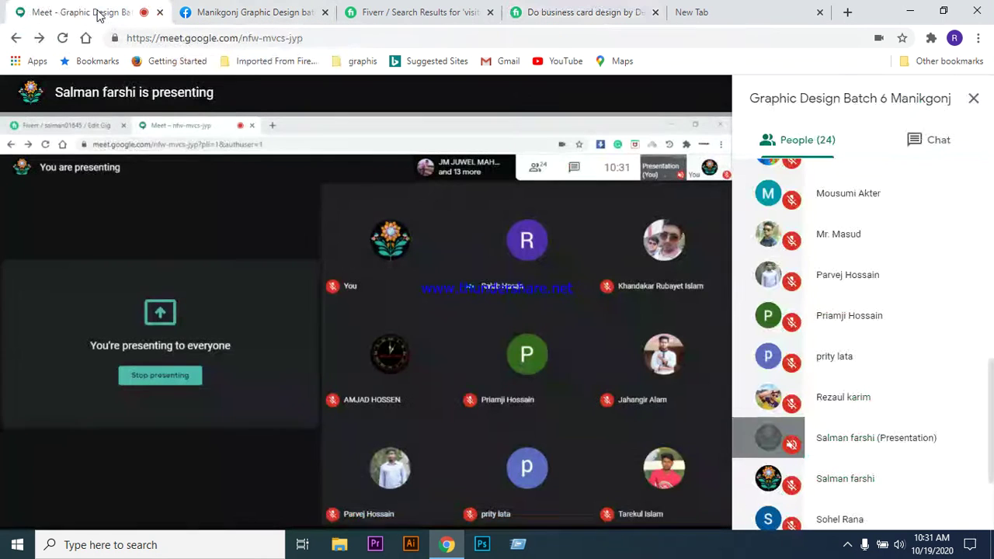
{"action": "left_click", "coordinate": [762, 449]}
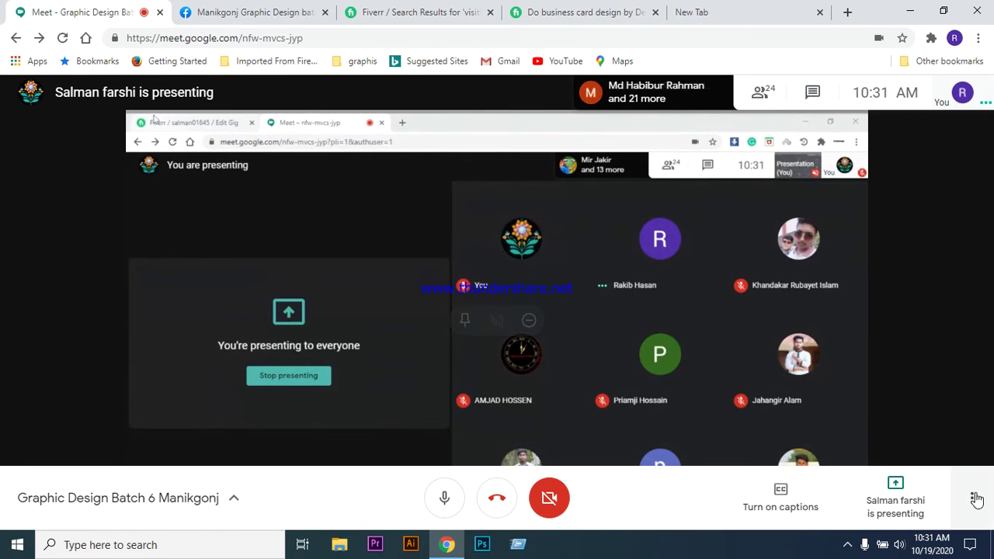
{"action": "left_click", "coordinate": [972, 502]}
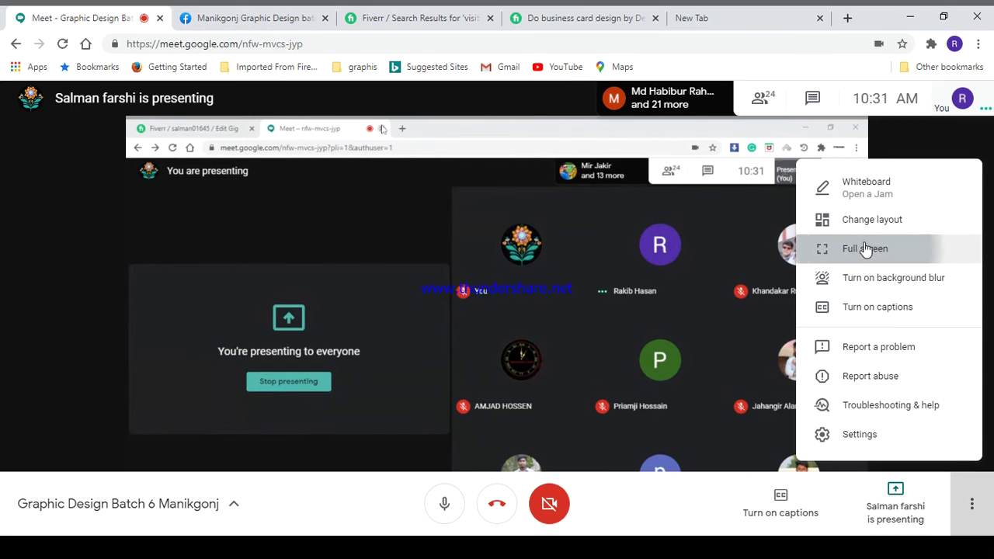
{"action": "left_click", "coordinate": [868, 246]}
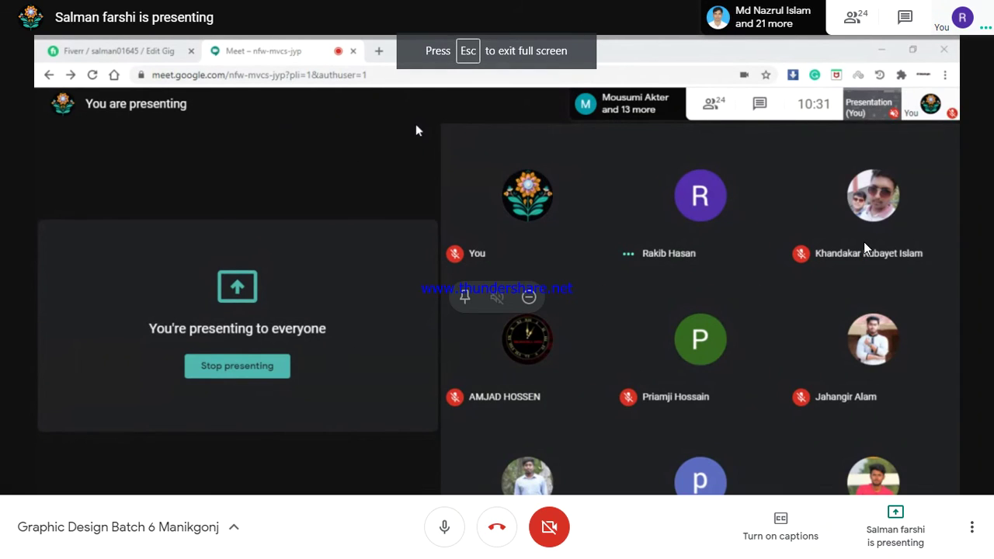
{"action": "key", "text": "Escape"}
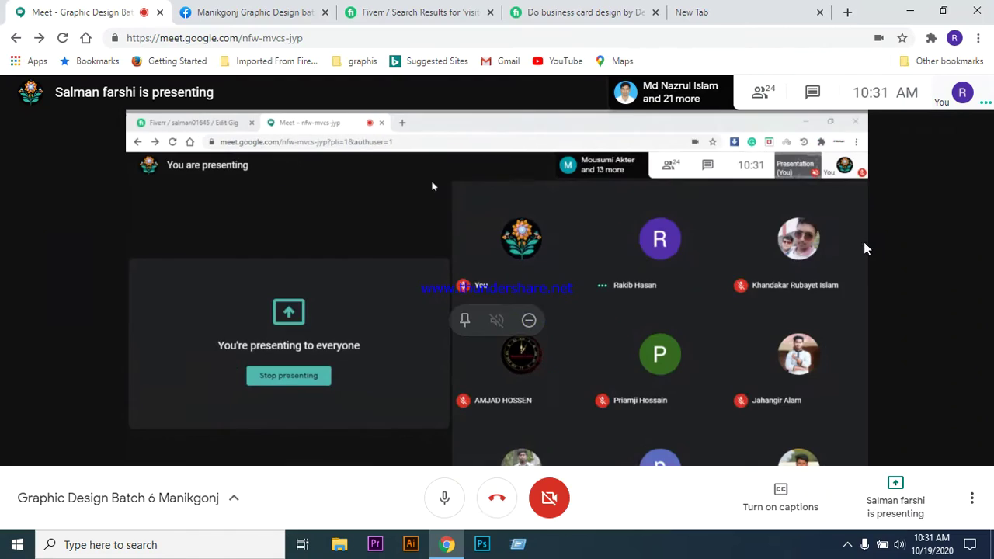
Share the copied "Welcome to my Business Card Gig" description text with all participants in the meeting chat
{"action": "left_click", "coordinate": [814, 94]}
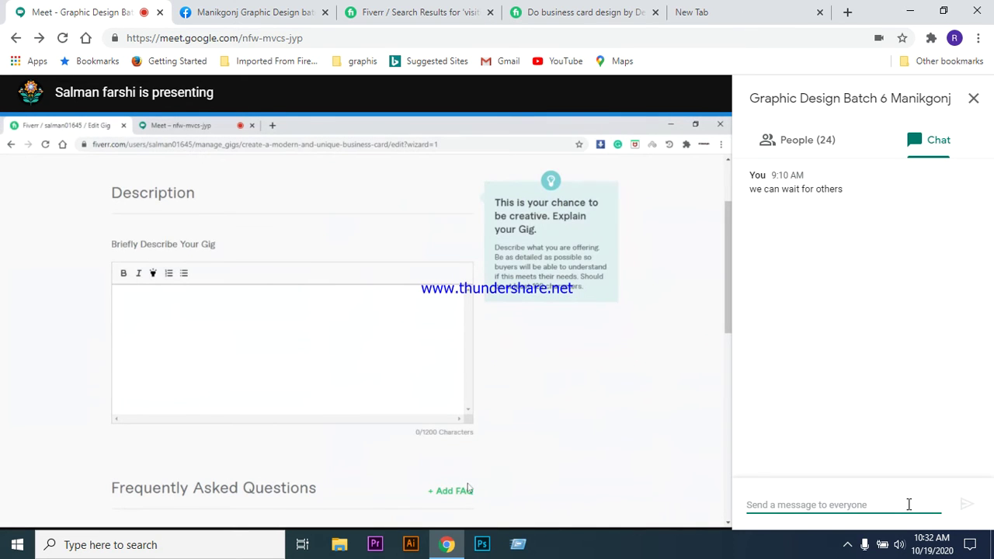
{"action": "key", "text": "ctrl+v"}
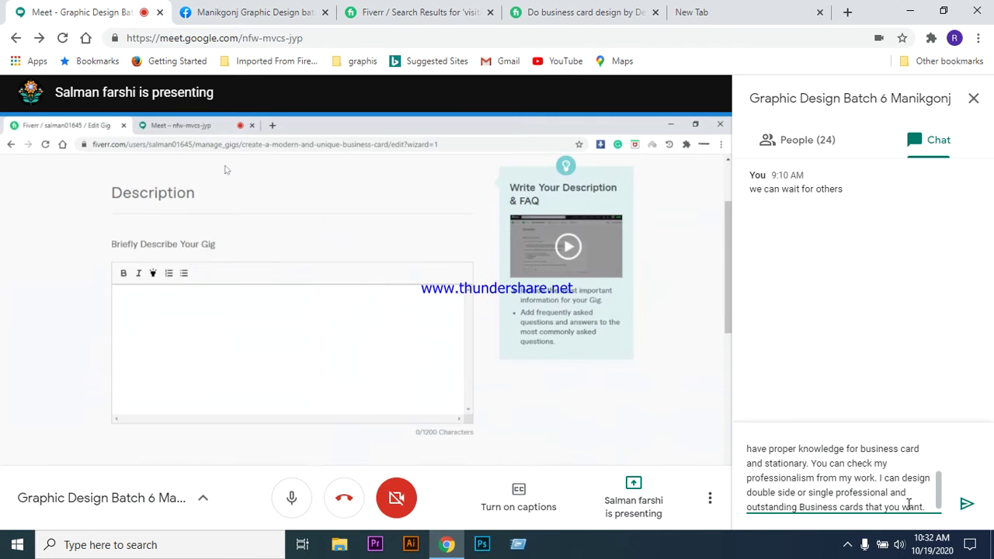
{"action": "scroll", "coordinate": [858, 487], "scroll_direction": "up", "scroll_amount": 5}
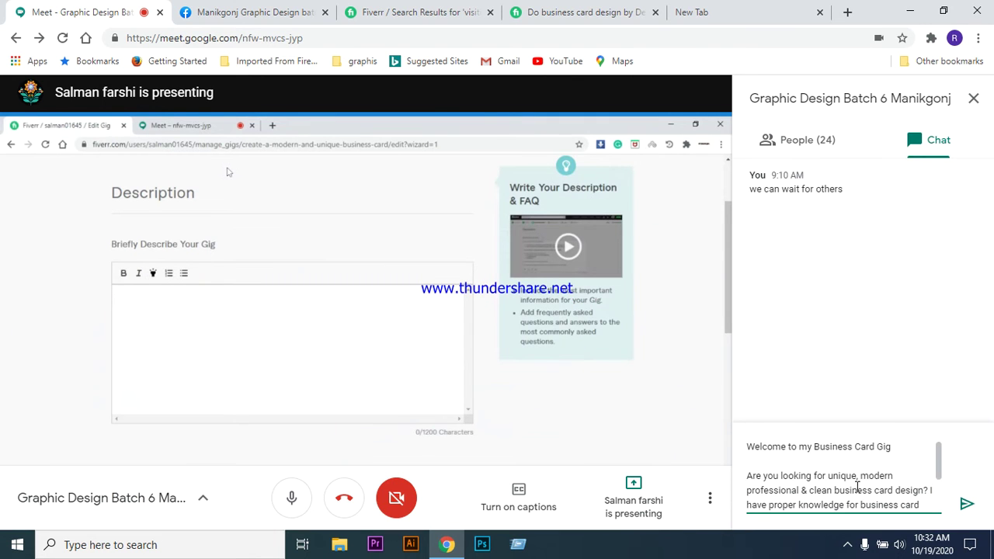
{"action": "scroll", "coordinate": [858, 487], "scroll_direction": "down", "scroll_amount": 5}
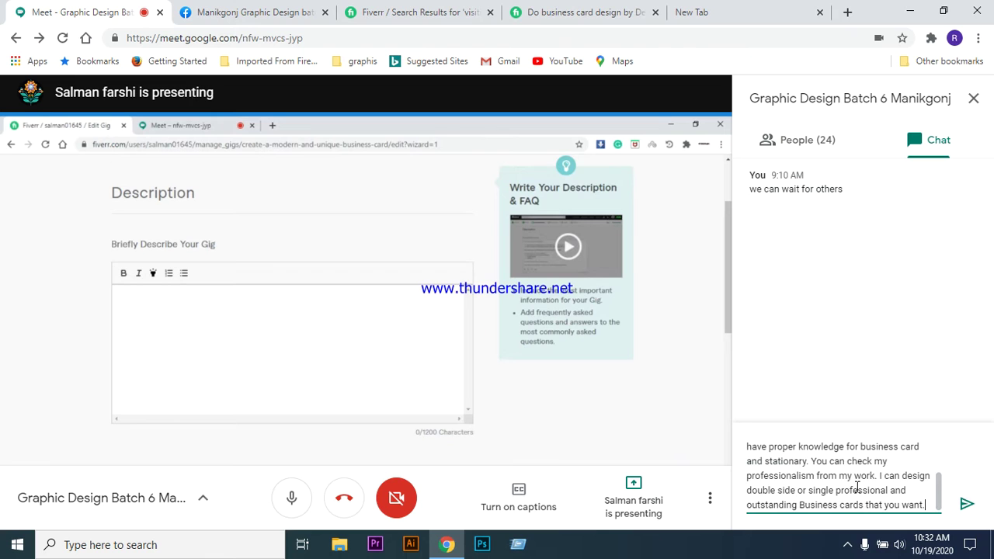
{"action": "key", "text": "Return"}
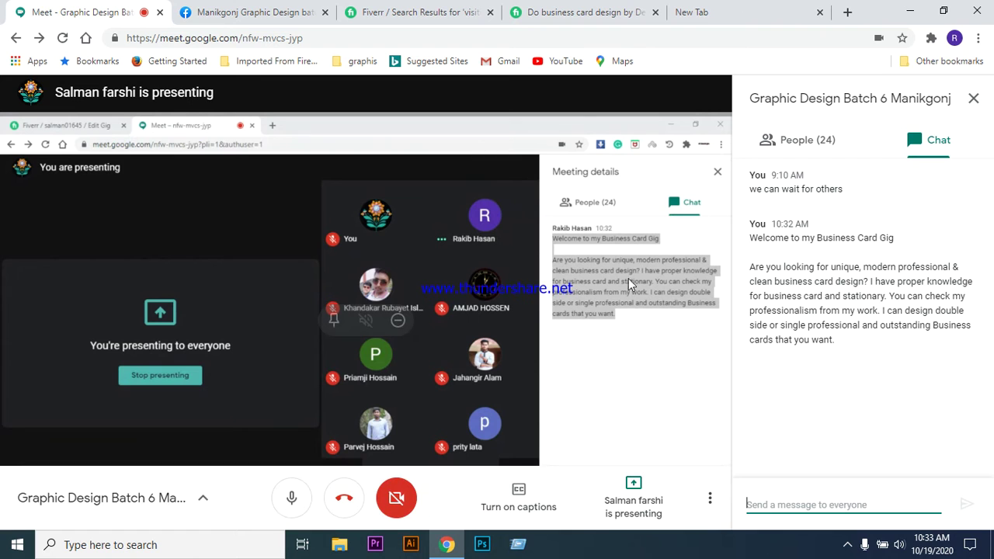
Copy the reference gig's passage from "My design will be Unique" through "it's the best." and send it in the meeting chat
{"action": "left_click", "coordinate": [575, 11]}
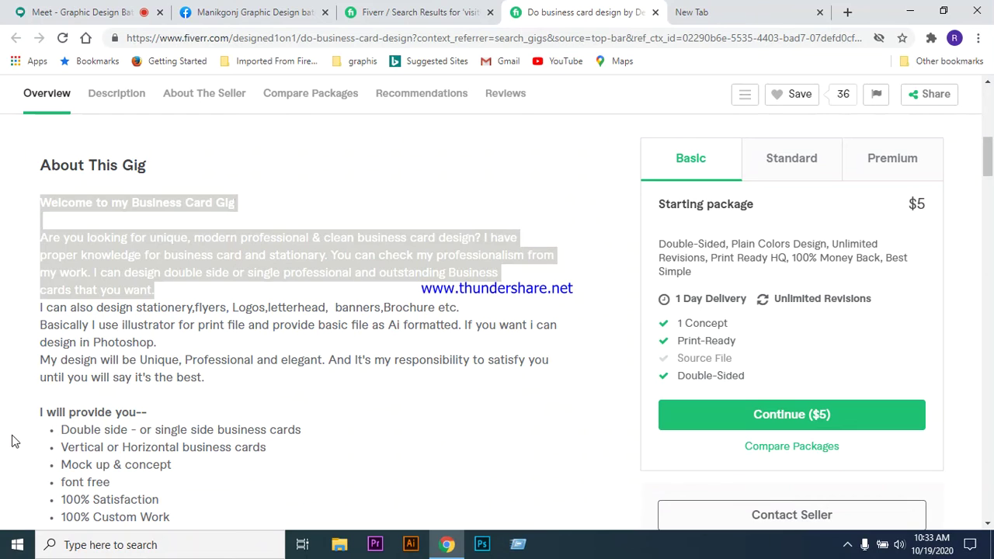
{"action": "left_click_drag", "start_coordinate": [43, 362], "coordinate": [233, 395]}
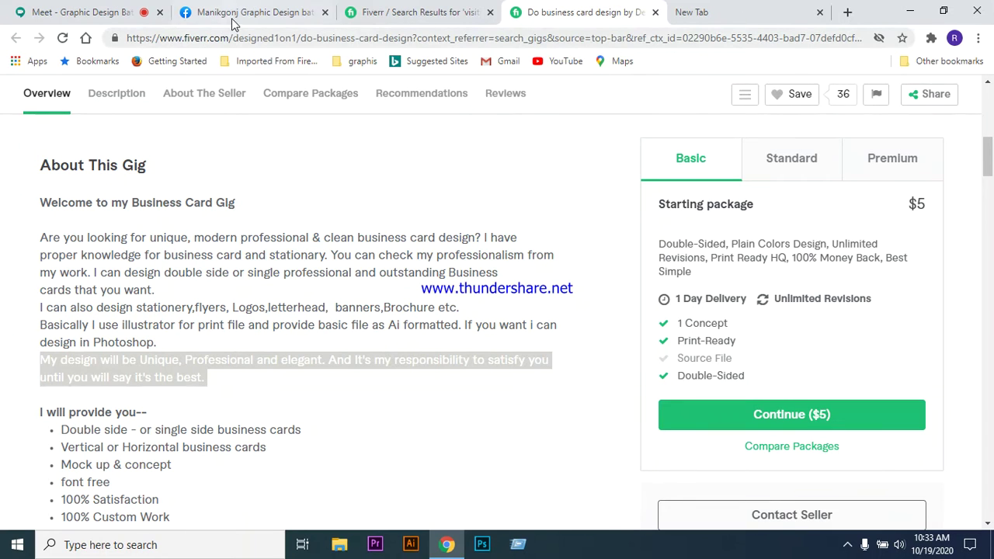
{"action": "left_click", "coordinate": [124, 12]}
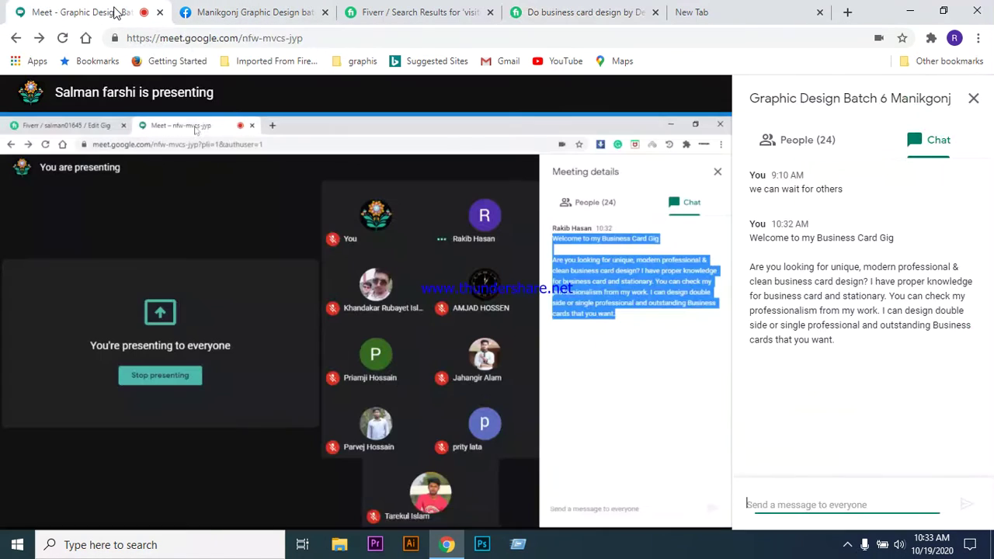
{"action": "left_click", "coordinate": [847, 505]}
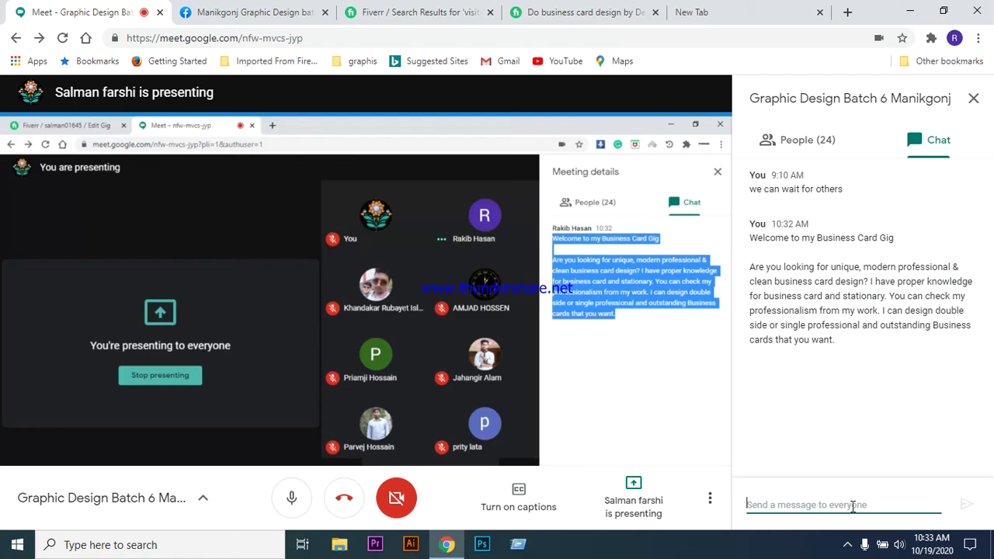
{"action": "key", "text": "ctrl+v"}
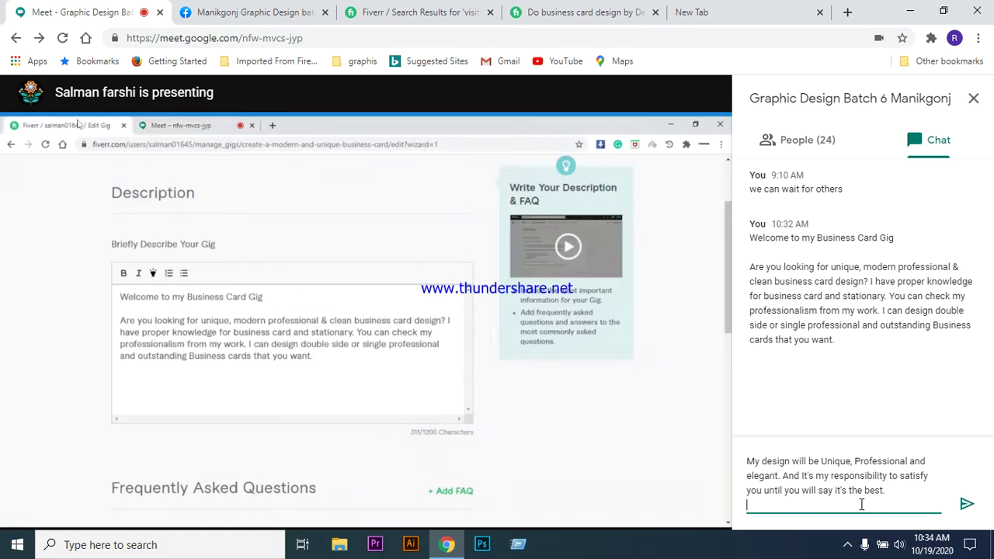
{"action": "key", "text": "Return"}
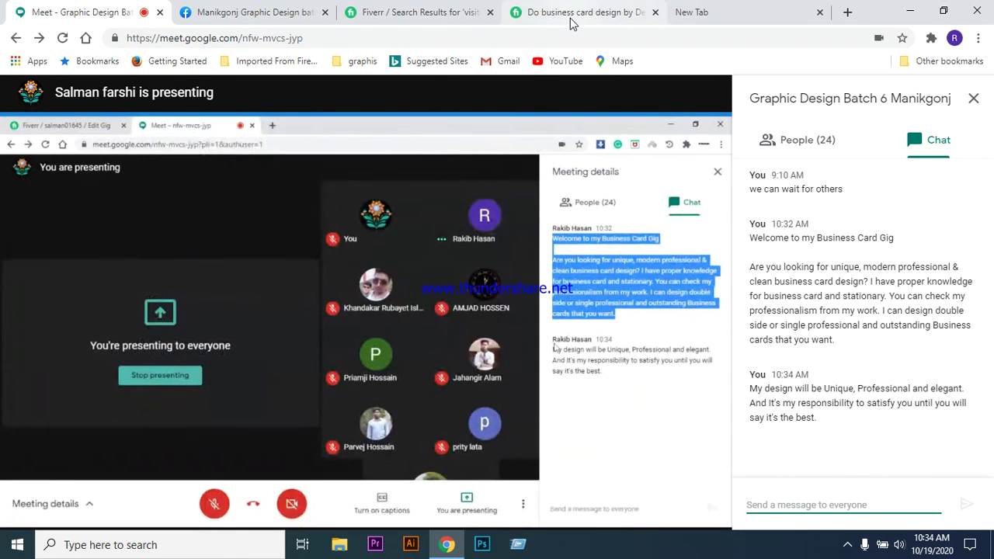
Review the reference gig's "I will provide you" list and its "File And Card Size" section on Fiverr
{"action": "left_click", "coordinate": [603, 14]}
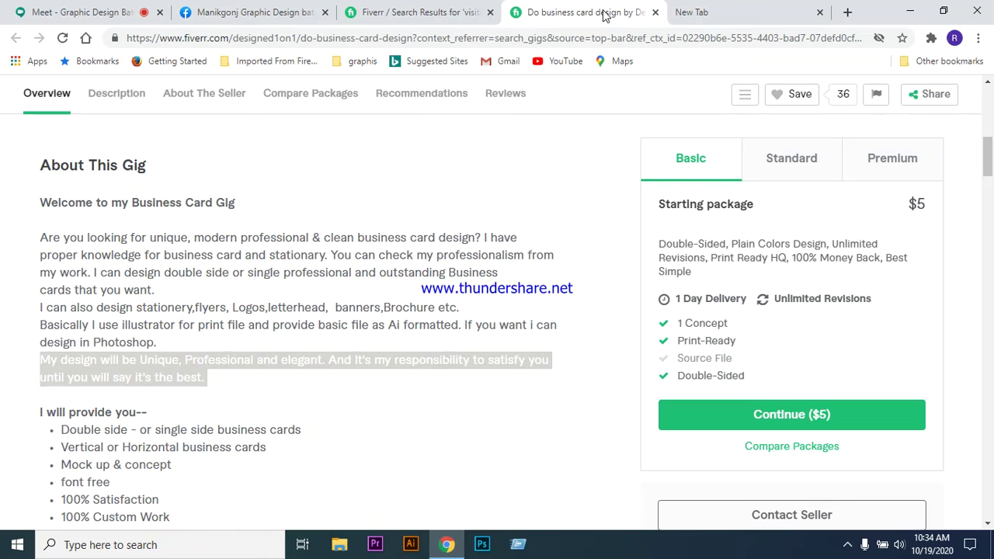
{"action": "scroll", "coordinate": [406, 230], "scroll_direction": "down", "scroll_amount": 2}
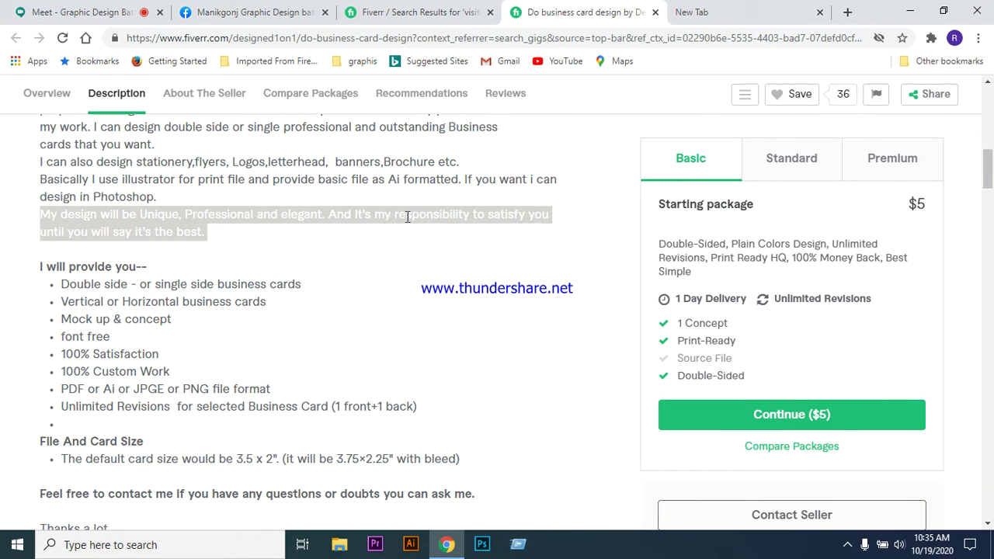
{"action": "scroll", "coordinate": [406, 272], "scroll_direction": "down", "scroll_amount": 2}
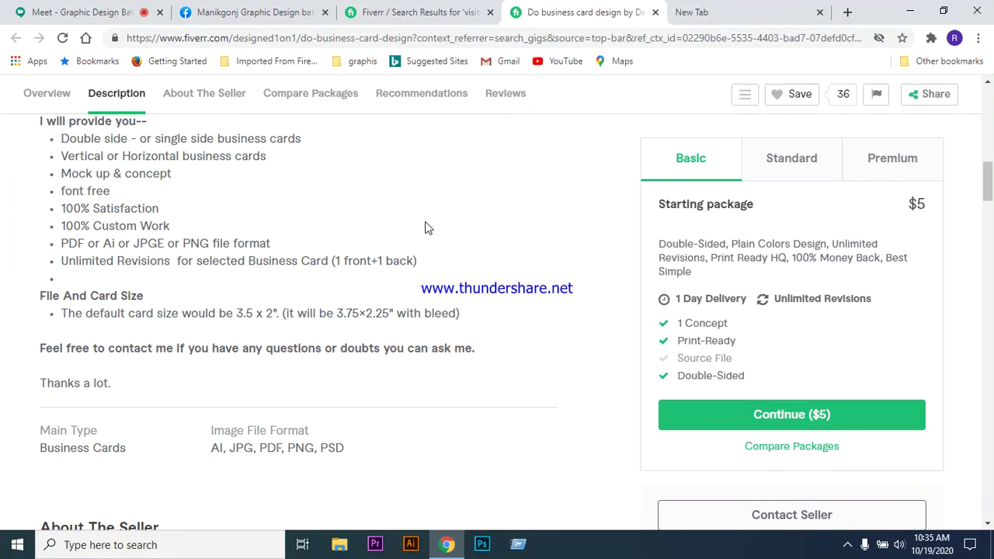
{"action": "scroll", "coordinate": [455, 257], "scroll_direction": "up", "scroll_amount": 2}
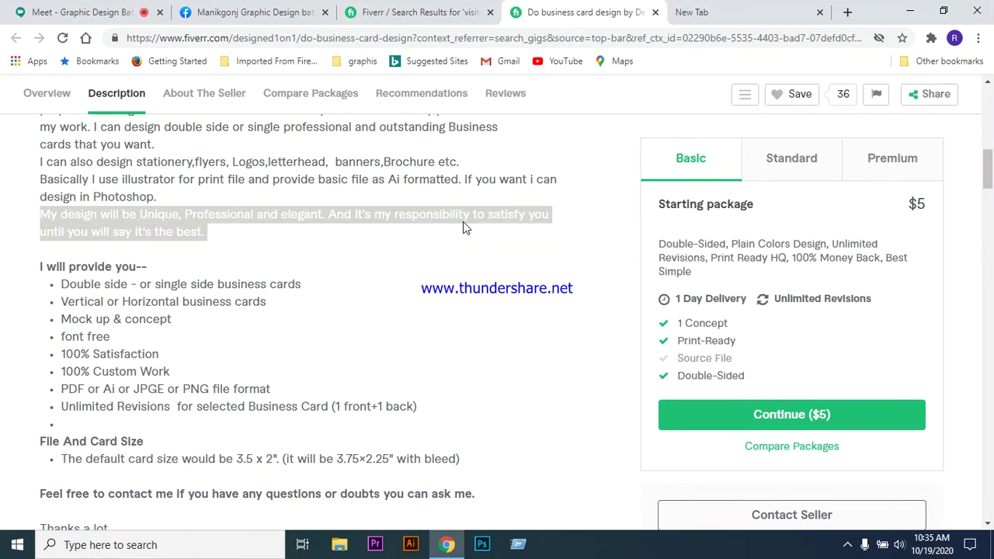
Return to the meeting and admit the two participants waiting to join
{"action": "left_click", "coordinate": [100, 13]}
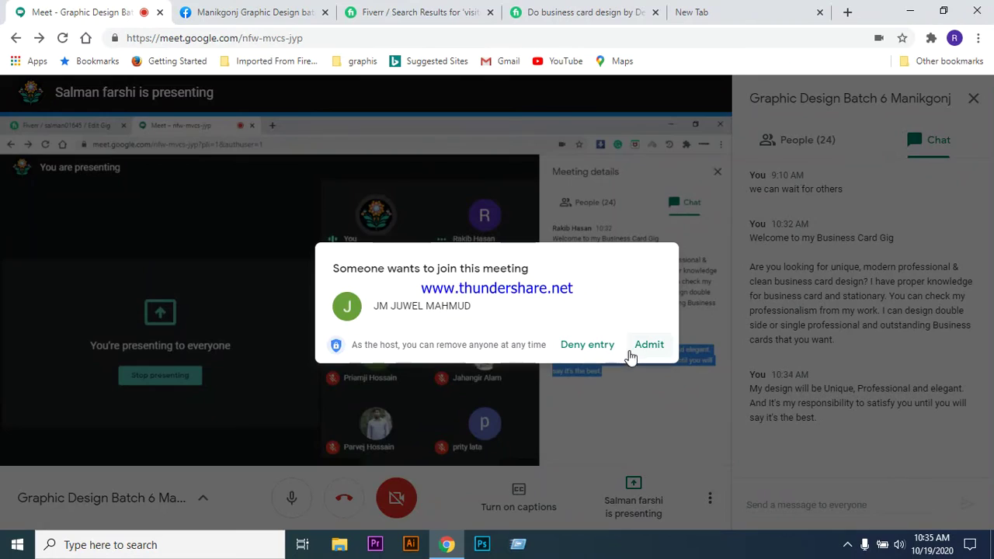
{"action": "left_click", "coordinate": [643, 348]}
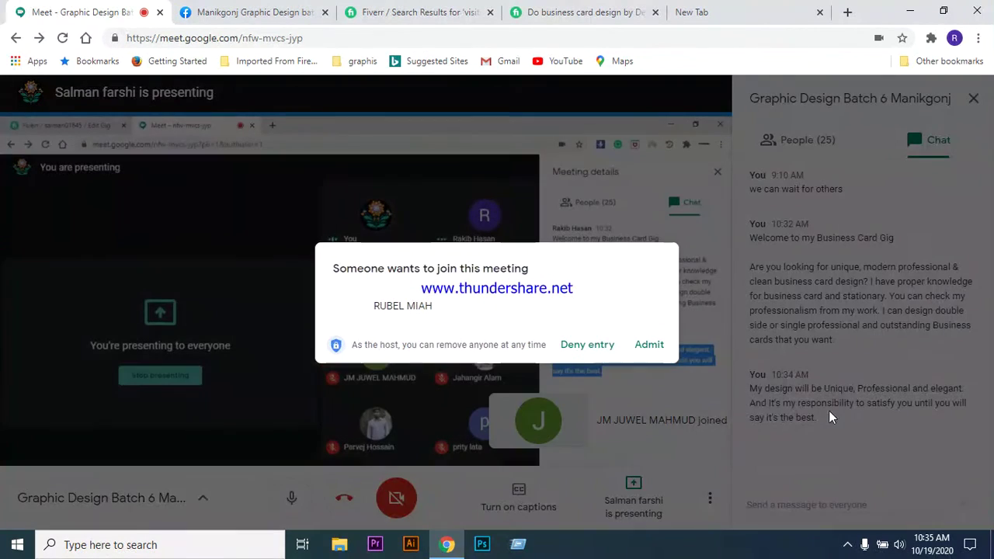
{"action": "left_click", "coordinate": [649, 346]}
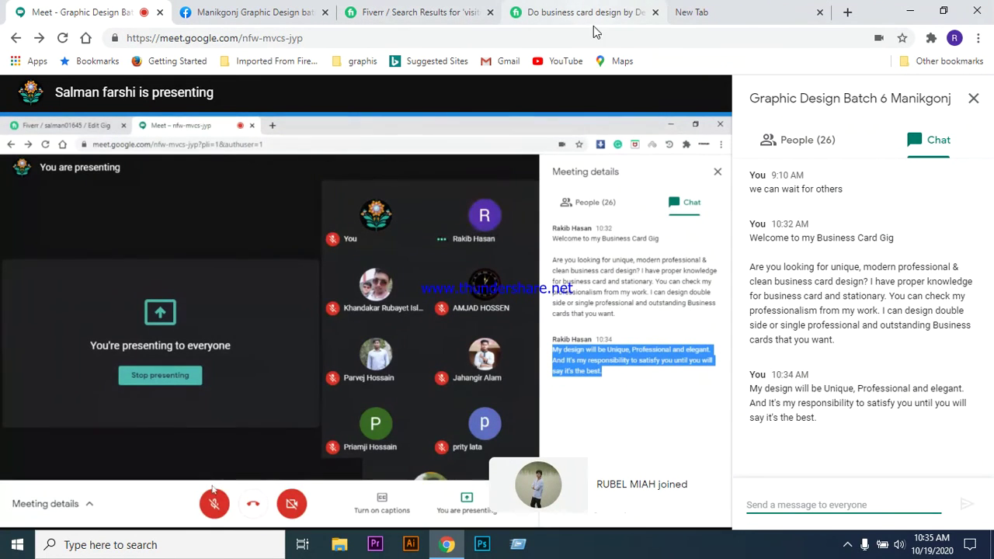
{"action": "left_click", "coordinate": [552, 13]}
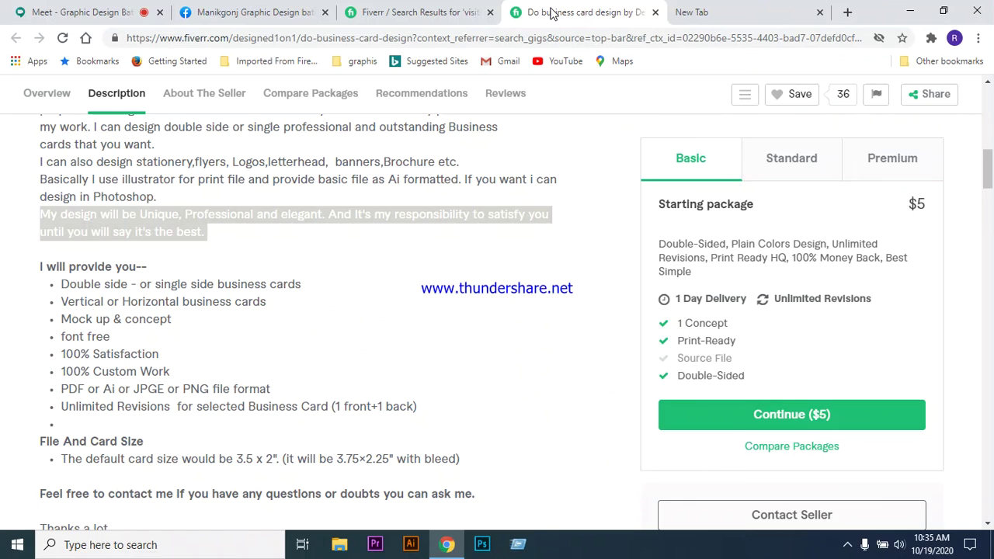
{"action": "left_click", "coordinate": [95, 13]}
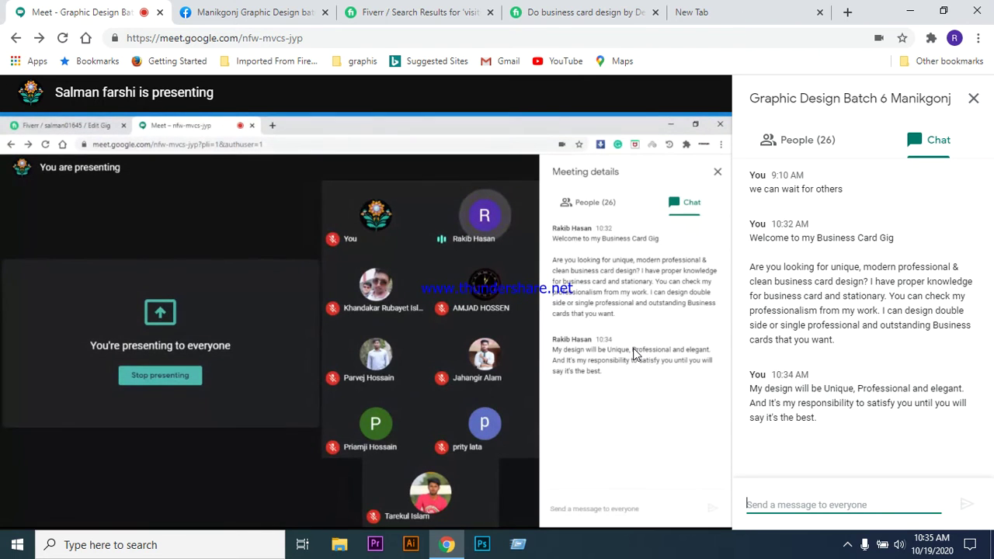
Open the gig "I will do business cards business card design professional modern" from the Fiverr search results in a new tab and return to the meeting
{"action": "left_click", "coordinate": [610, 14]}
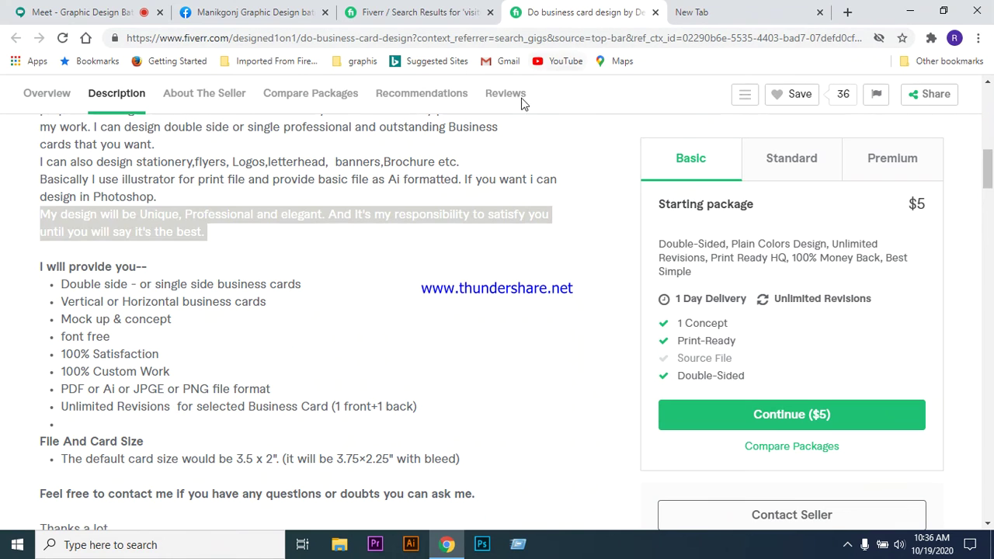
{"action": "scroll", "coordinate": [433, 249], "scroll_direction": "up", "scroll_amount": 1}
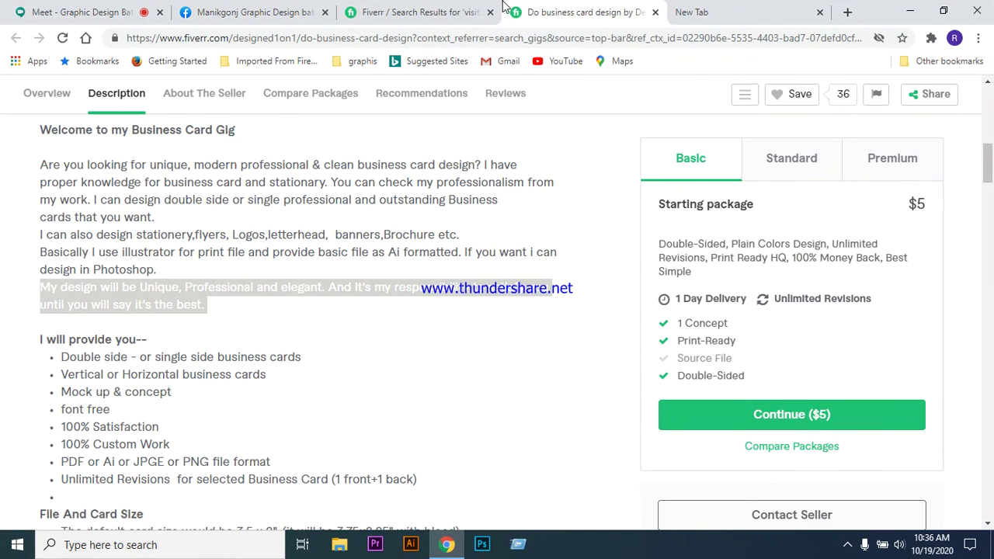
{"action": "left_click", "coordinate": [423, 12]}
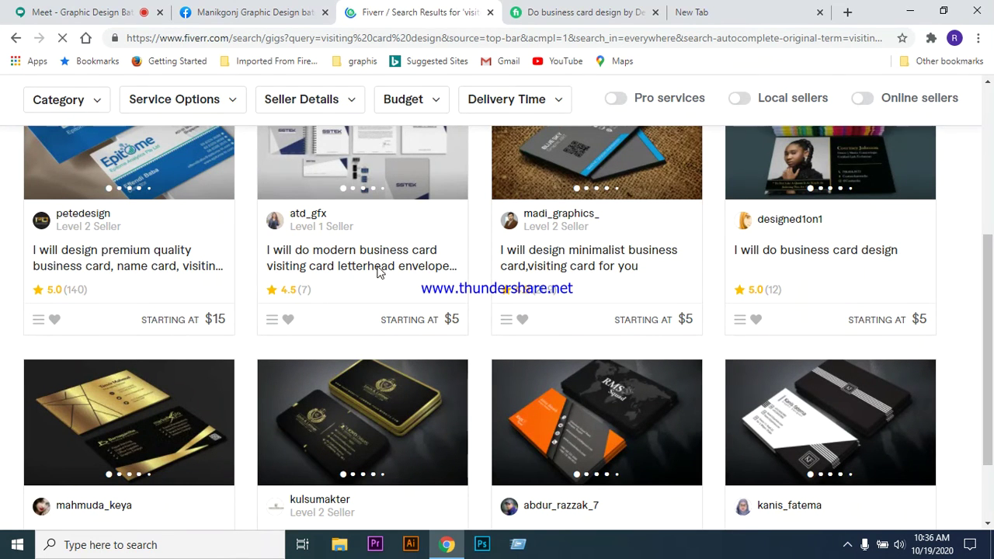
{"action": "scroll", "coordinate": [378, 272], "scroll_direction": "down", "scroll_amount": 2}
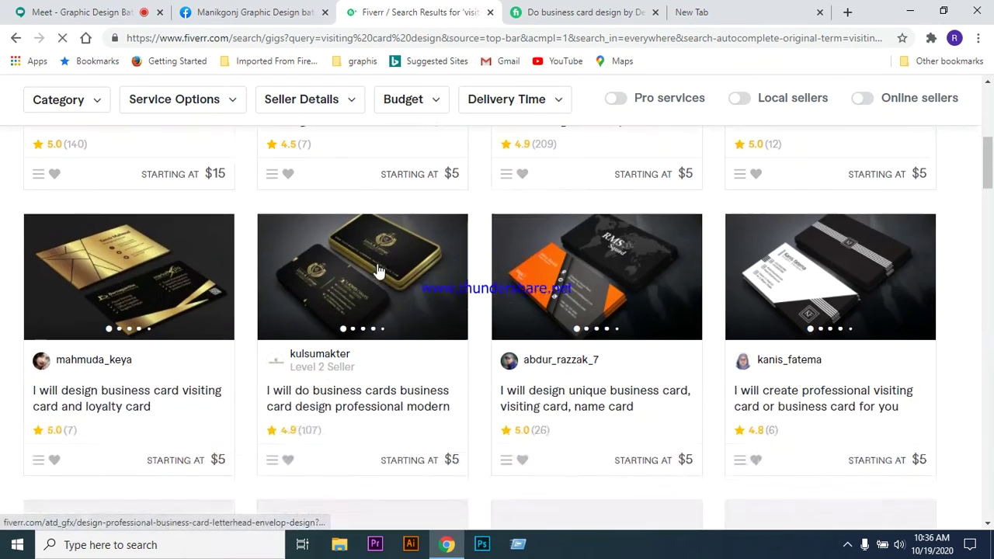
{"action": "right_click", "coordinate": [339, 391]}
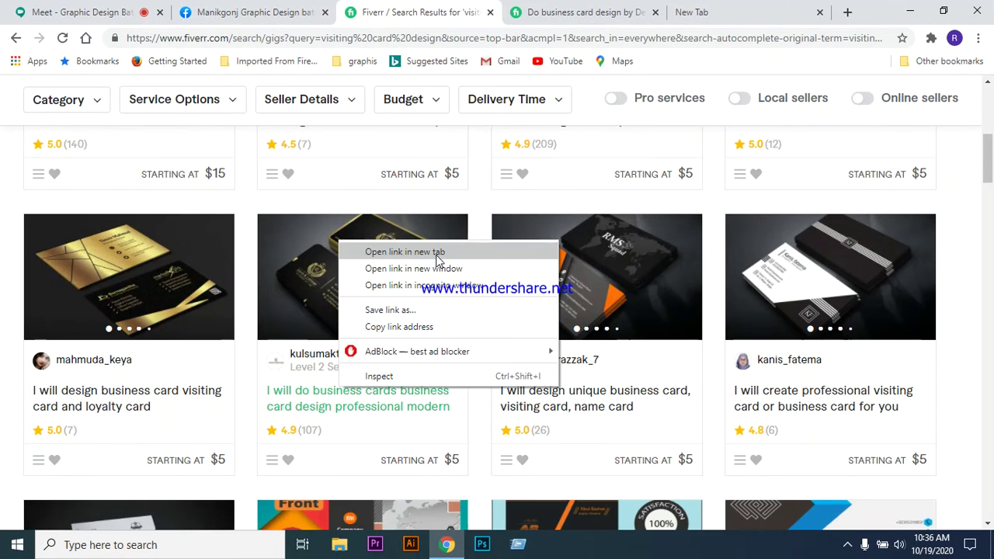
{"action": "left_click", "coordinate": [493, 195]}
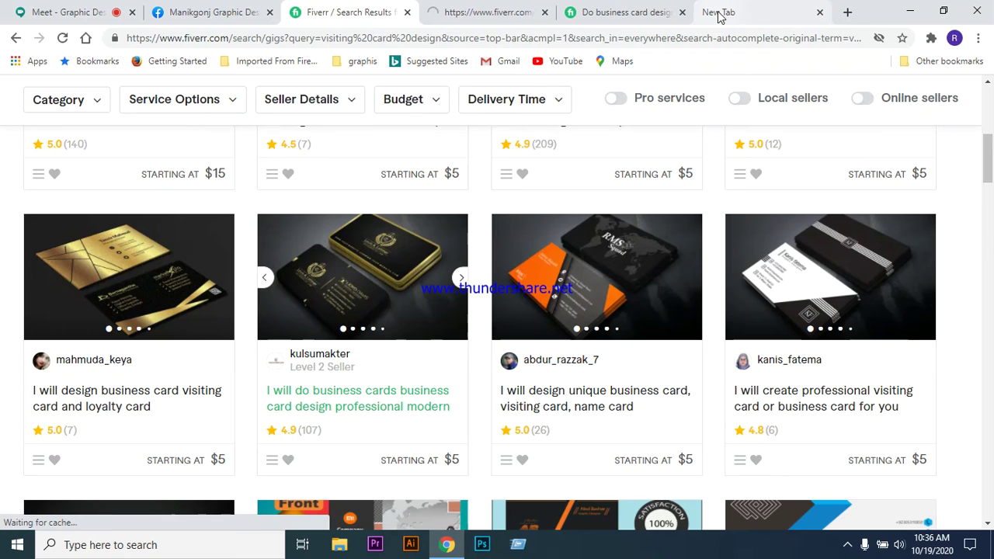
{"action": "left_click", "coordinate": [78, 10]}
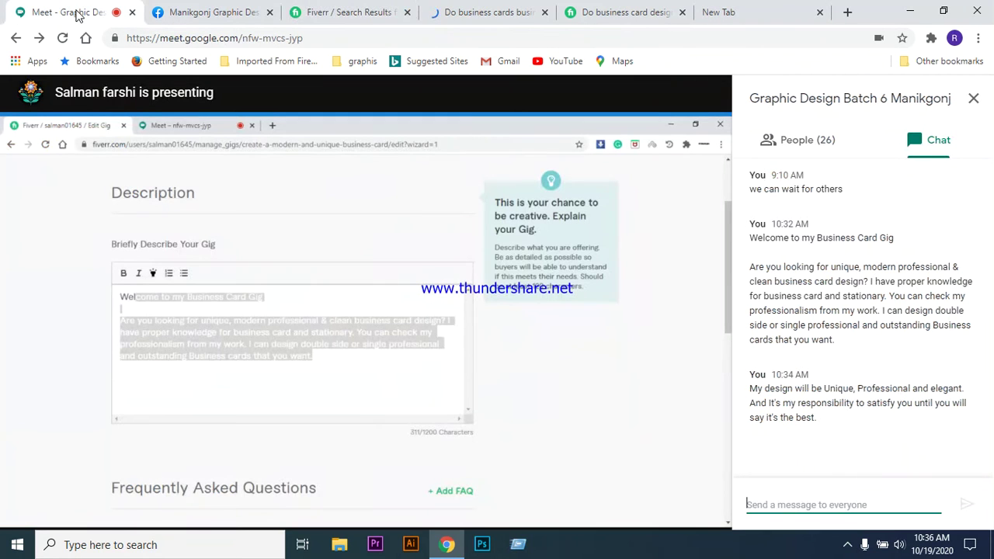
{"action": "left_click", "coordinate": [848, 545]}
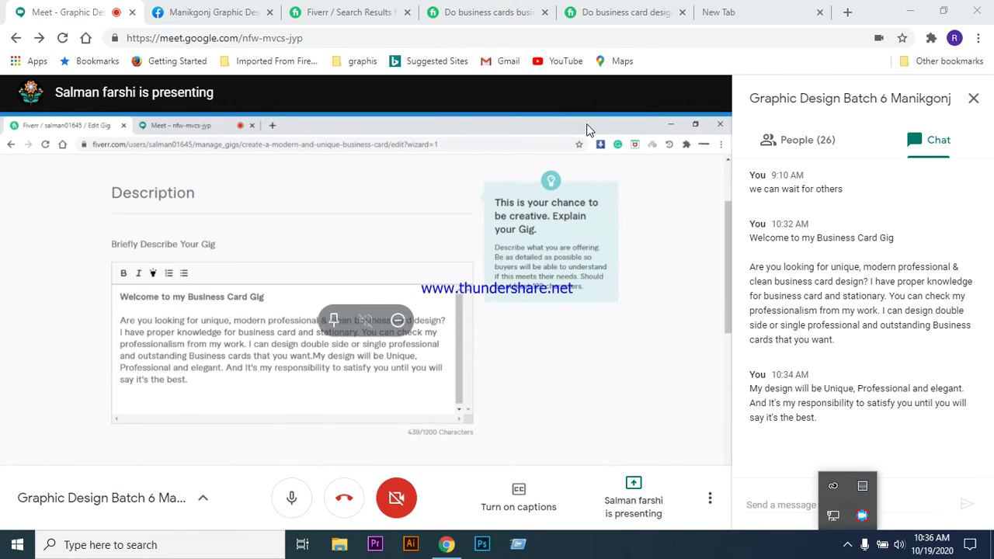
Examine the newly opened business card gig's About This Gig description, including its offers, card size and file formats
{"action": "left_click", "coordinate": [636, 14]}
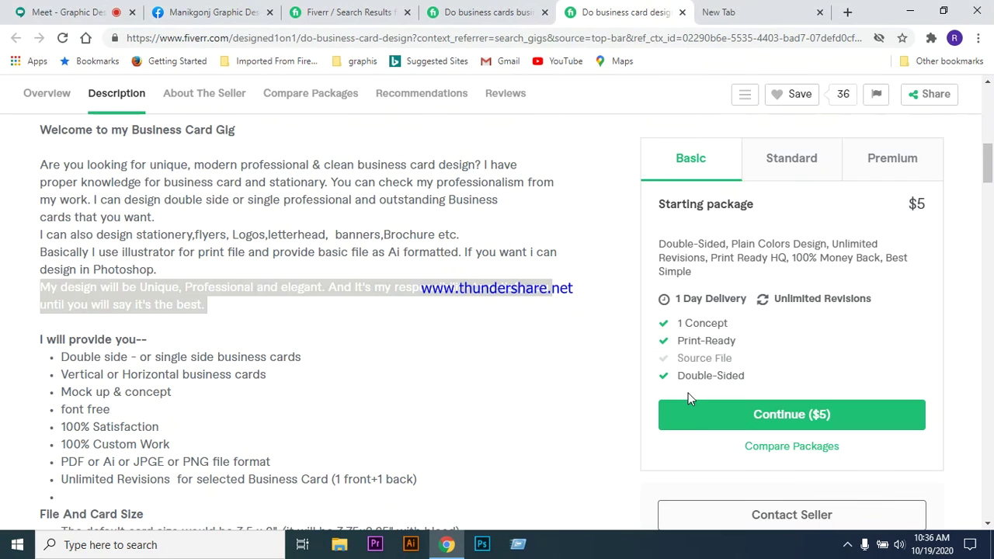
{"action": "left_click", "coordinate": [473, 13]}
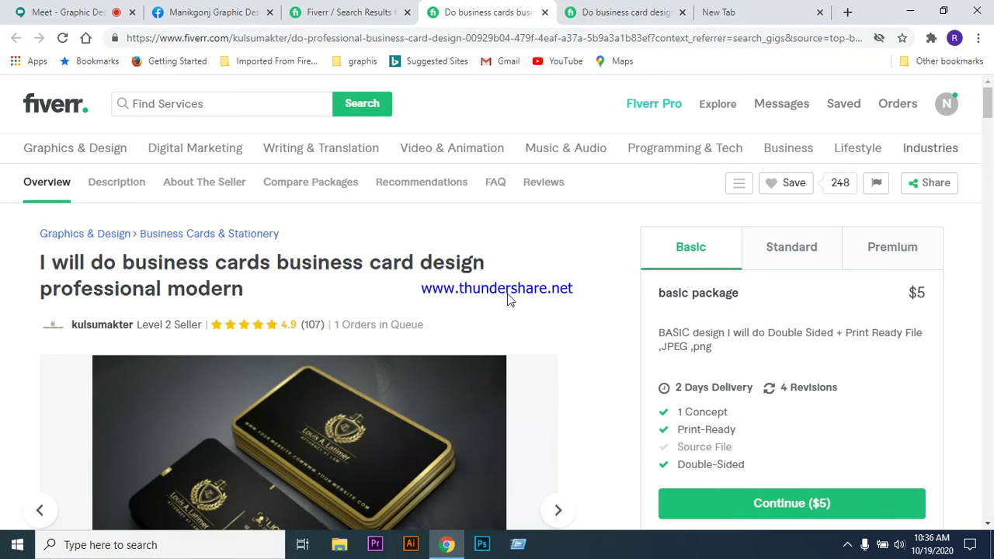
{"action": "scroll", "coordinate": [512, 295], "scroll_direction": "down", "scroll_amount": 7}
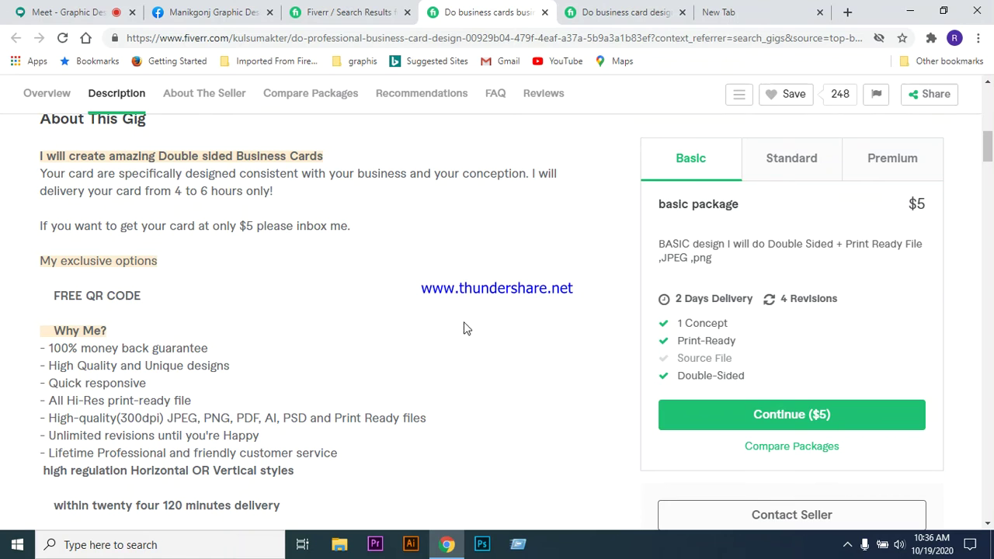
{"action": "scroll", "coordinate": [475, 270], "scroll_direction": "down", "scroll_amount": 3}
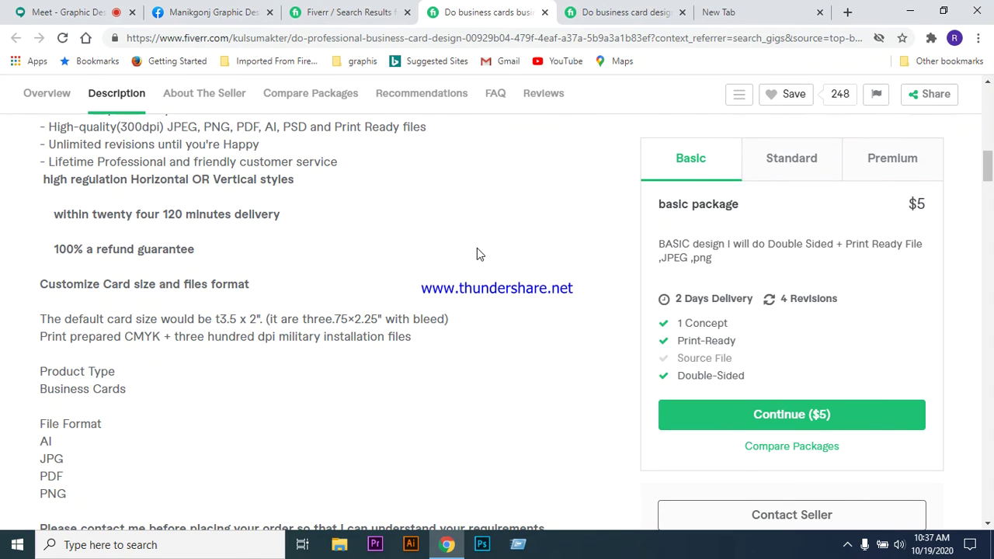
{"action": "scroll", "coordinate": [476, 254], "scroll_direction": "down", "scroll_amount": 2}
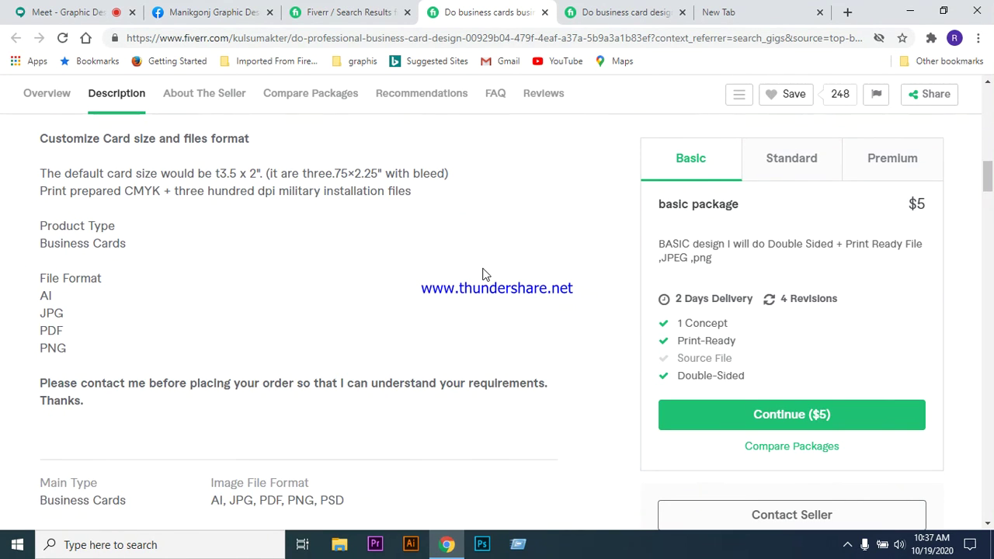
{"action": "scroll", "coordinate": [482, 274], "scroll_direction": "up", "scroll_amount": 3}
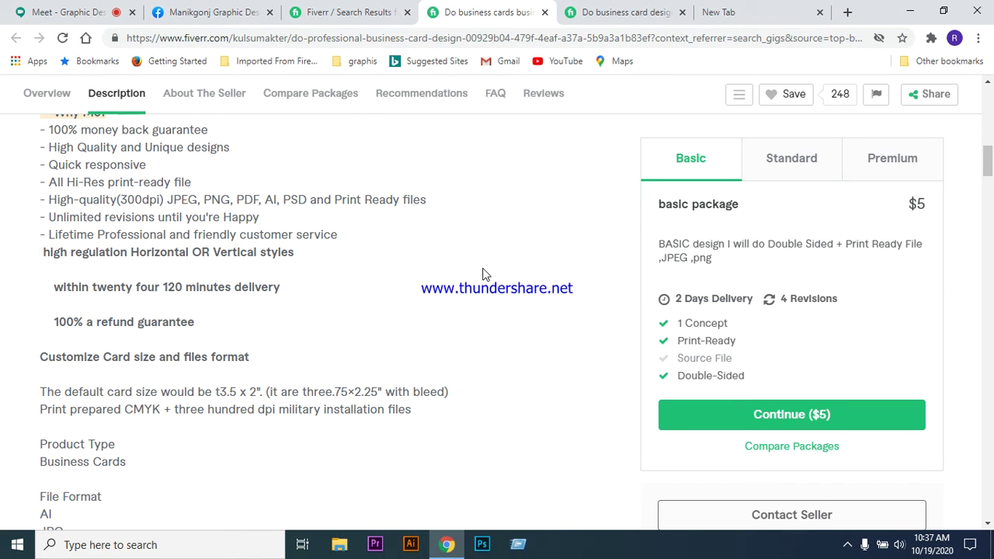
{"action": "scroll", "coordinate": [532, 207], "scroll_direction": "up", "scroll_amount": 4}
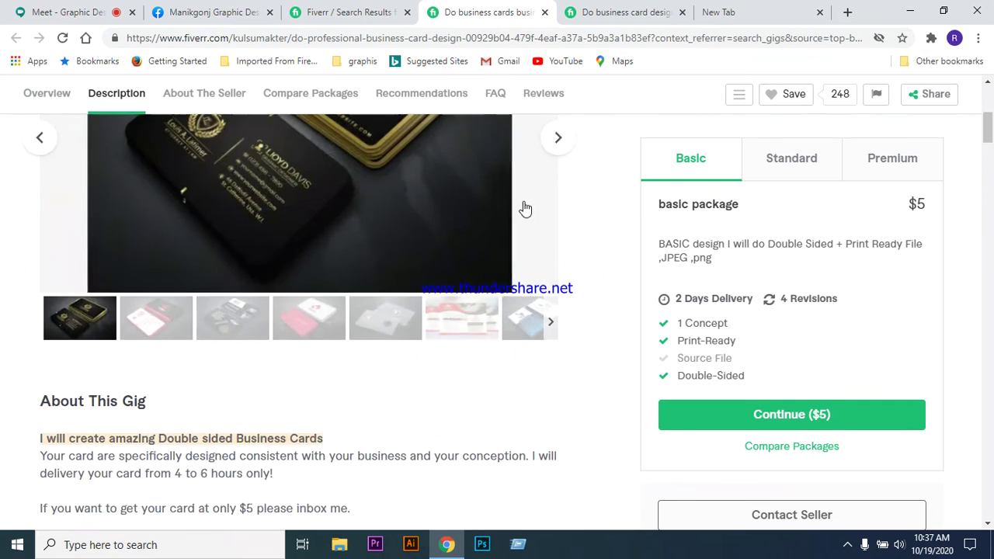
Read the gig's "Why Me?" list and card size section, and show the participant list back in the meeting
{"action": "scroll", "coordinate": [513, 198], "scroll_direction": "down", "scroll_amount": 3}
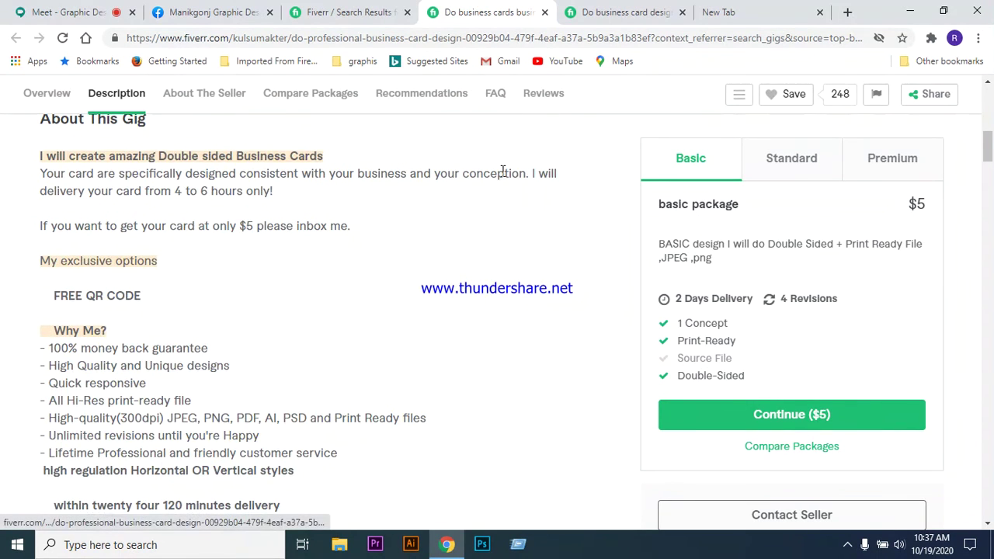
{"action": "scroll", "coordinate": [503, 172], "scroll_direction": "down", "scroll_amount": 2}
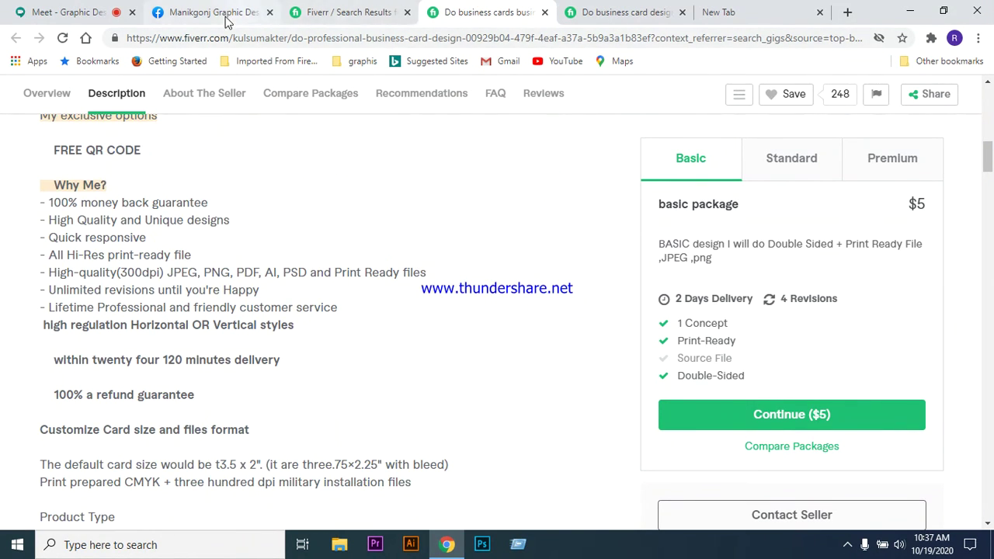
{"action": "left_click", "coordinate": [66, 12]}
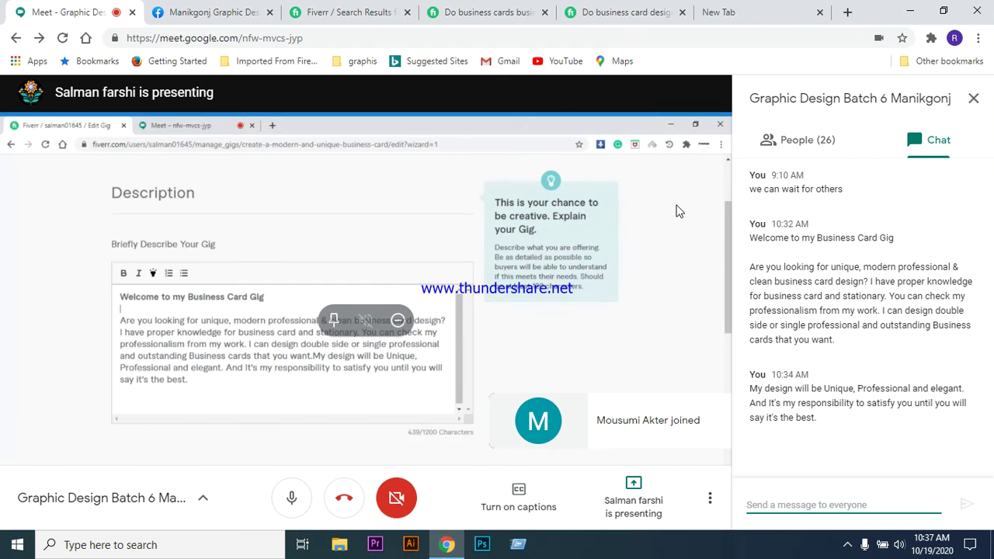
{"action": "left_click", "coordinate": [820, 142]}
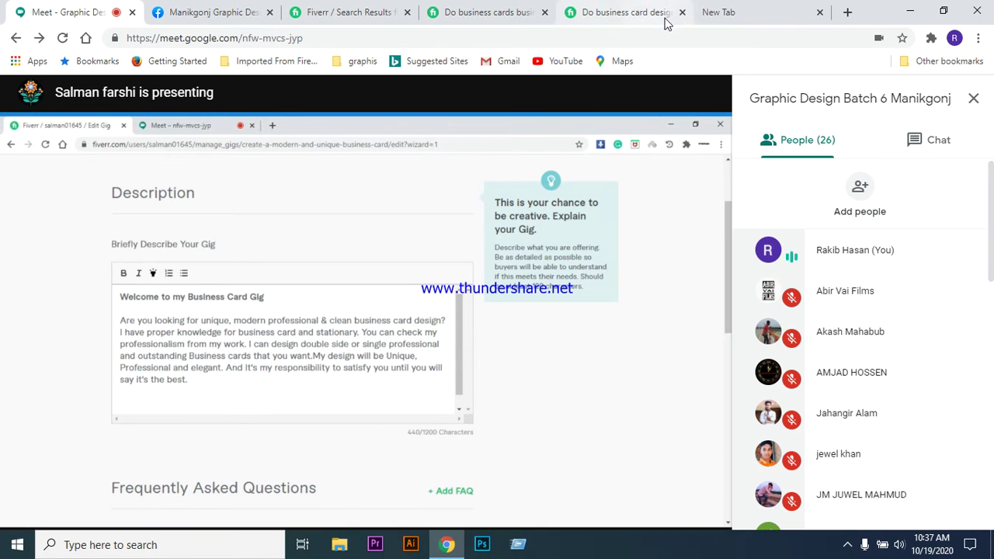
Review the "I will provide you" list and "File And Card Size" section in the "Do business card design" gig
{"action": "left_click", "coordinate": [633, 19]}
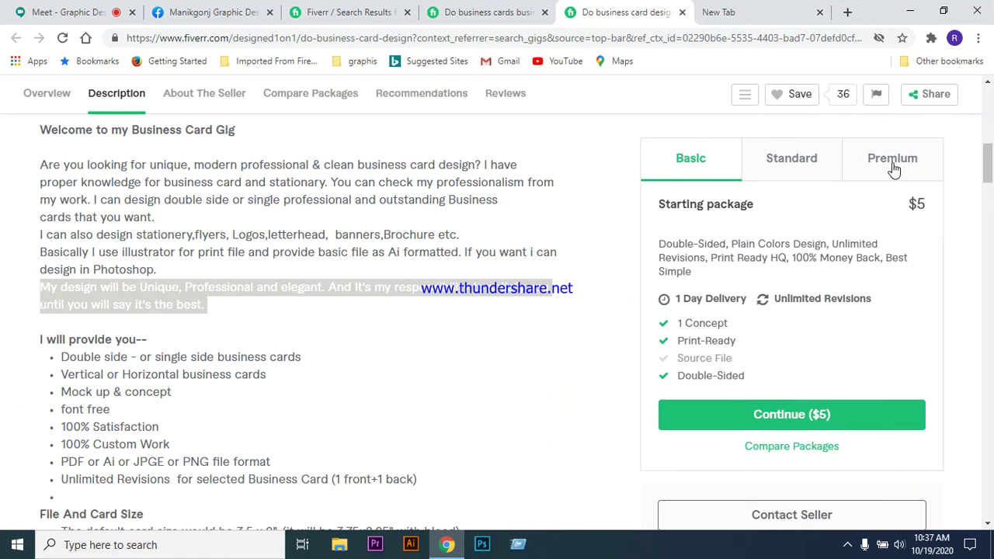
{"action": "left_click", "coordinate": [70, 14]}
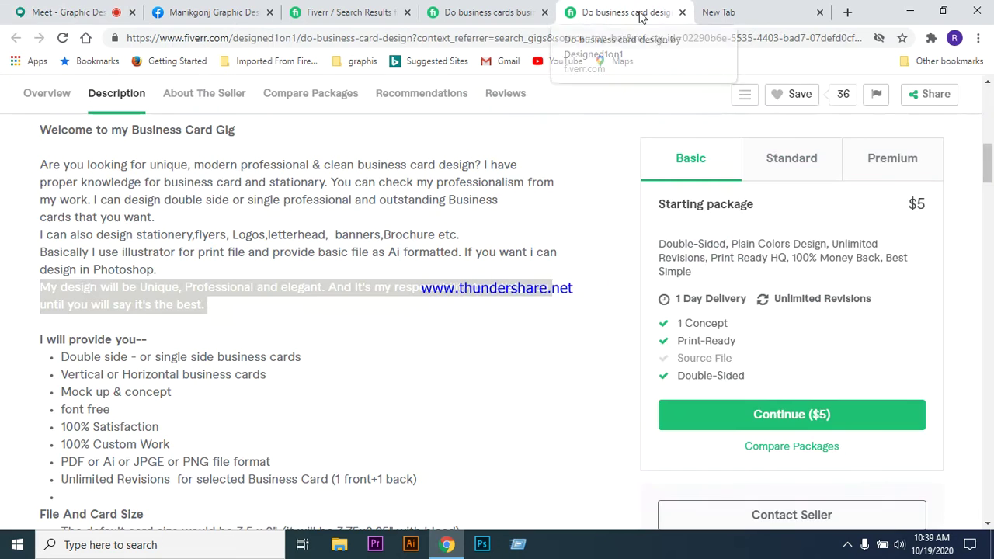
{"action": "left_click", "coordinate": [640, 14]}
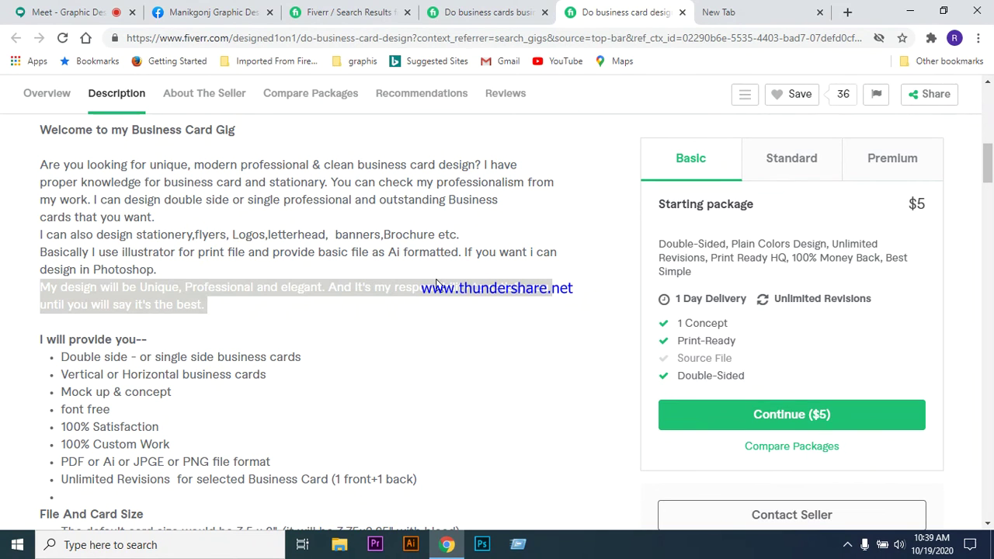
{"action": "scroll", "coordinate": [437, 284], "scroll_direction": "down", "scroll_amount": 1}
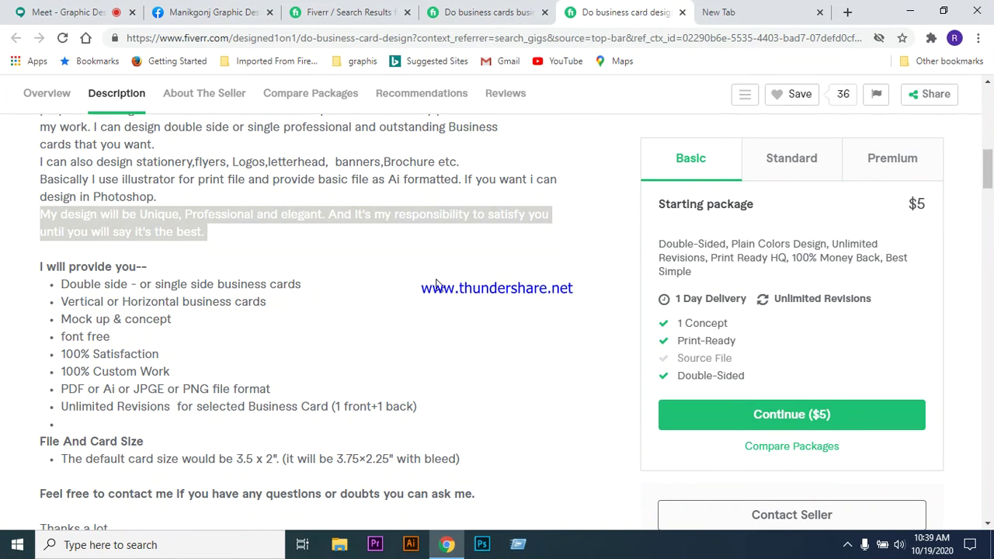
{"action": "scroll", "coordinate": [466, 278], "scroll_direction": "down", "scroll_amount": 1}
{"action": "scroll", "coordinate": [466, 278], "scroll_direction": "up", "scroll_amount": 1}
Compare the exclusive options and "Why Me?" points of the "Do business cards" gig, and return to the meeting
{"action": "left_click", "coordinate": [496, 12]}
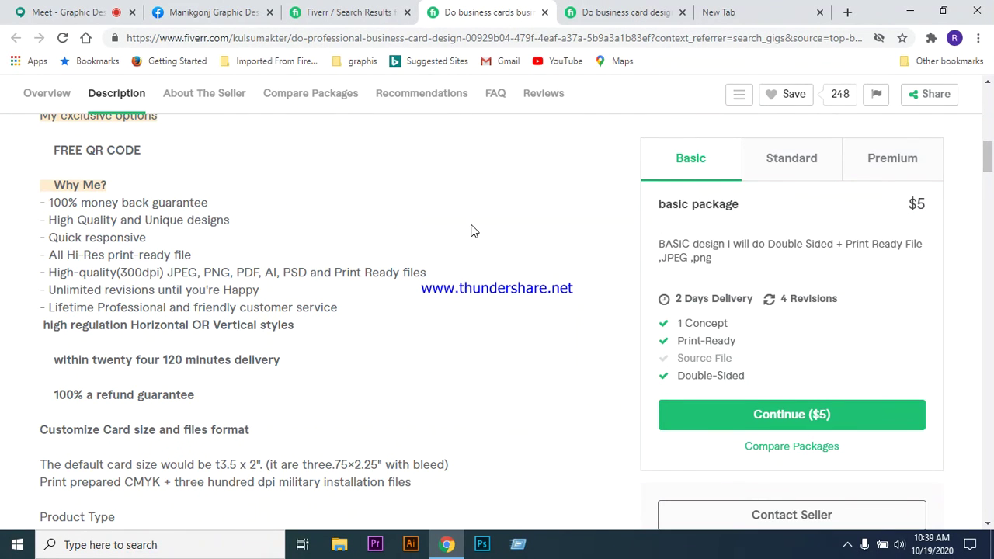
{"action": "scroll", "coordinate": [486, 243], "scroll_direction": "up", "scroll_amount": 2}
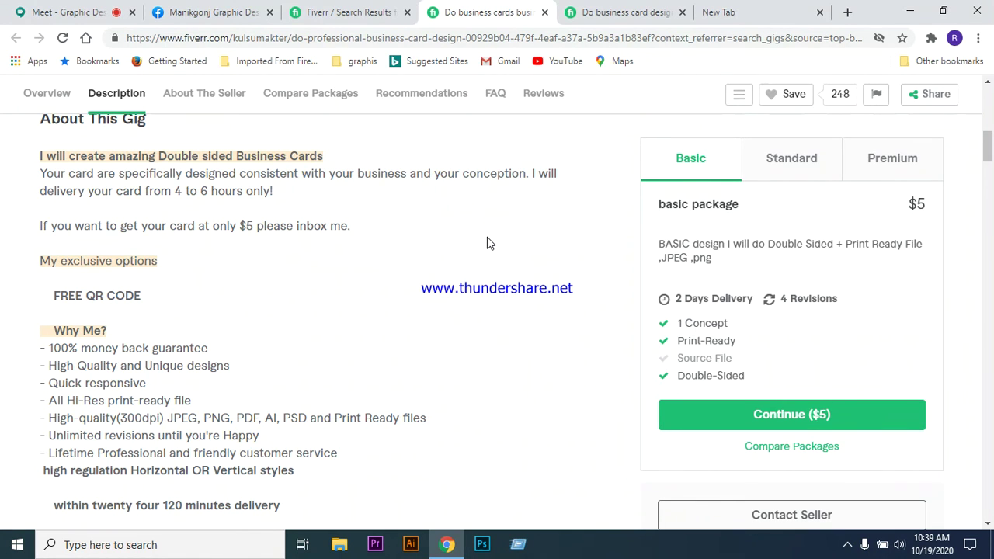
{"action": "scroll", "coordinate": [487, 243], "scroll_direction": "down", "scroll_amount": 4}
{"action": "scroll", "coordinate": [487, 243], "scroll_direction": "up", "scroll_amount": 3}
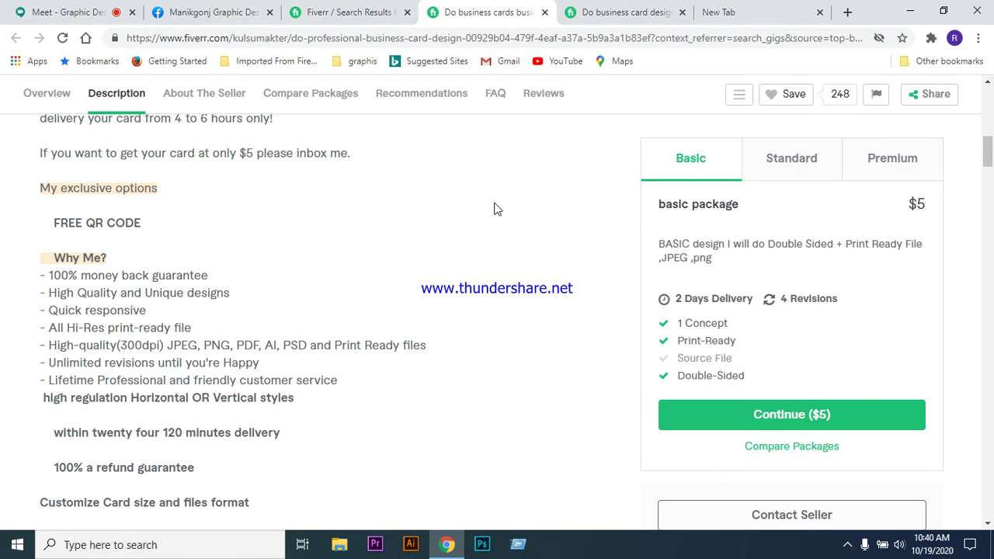
{"action": "left_click", "coordinate": [335, 16]}
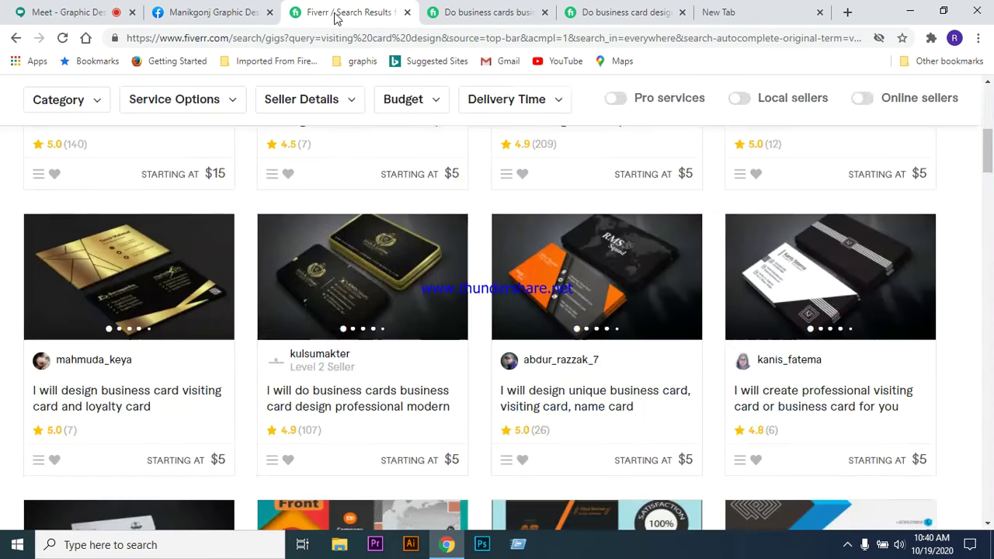
{"action": "left_click", "coordinate": [71, 12]}
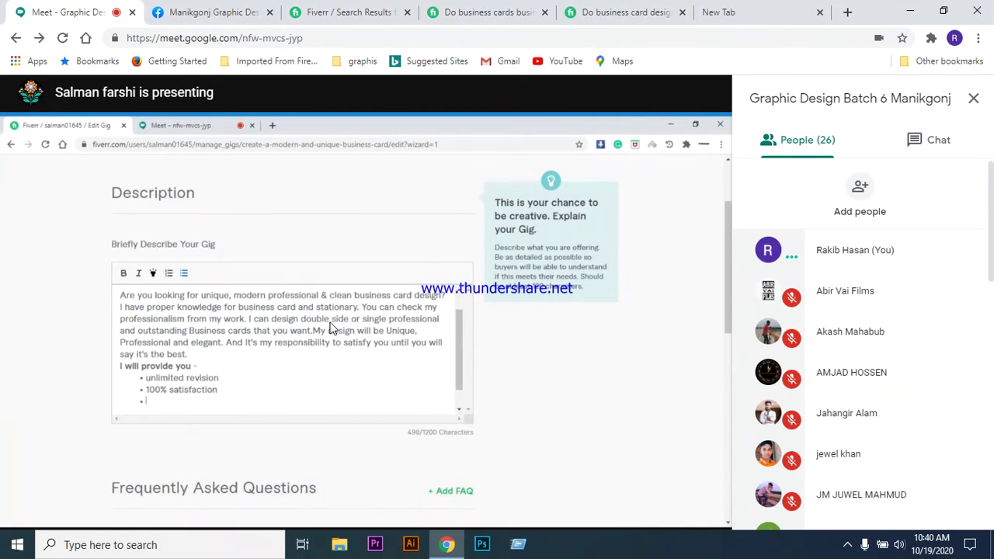
Check the presenter's custom work and file format bullets against the reference gig's "I will provide you" list
{"action": "left_click", "coordinate": [621, 13]}
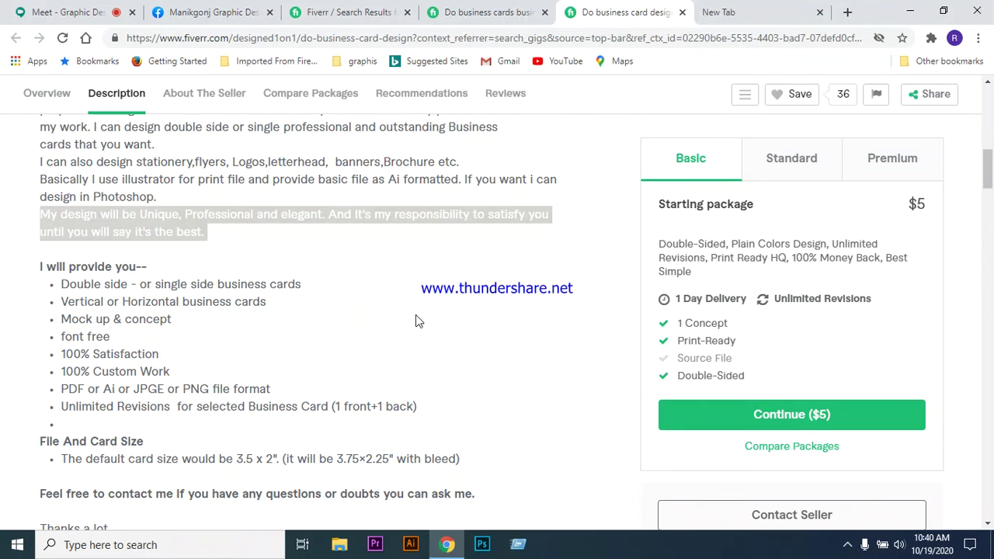
{"action": "left_click", "coordinate": [66, 12]}
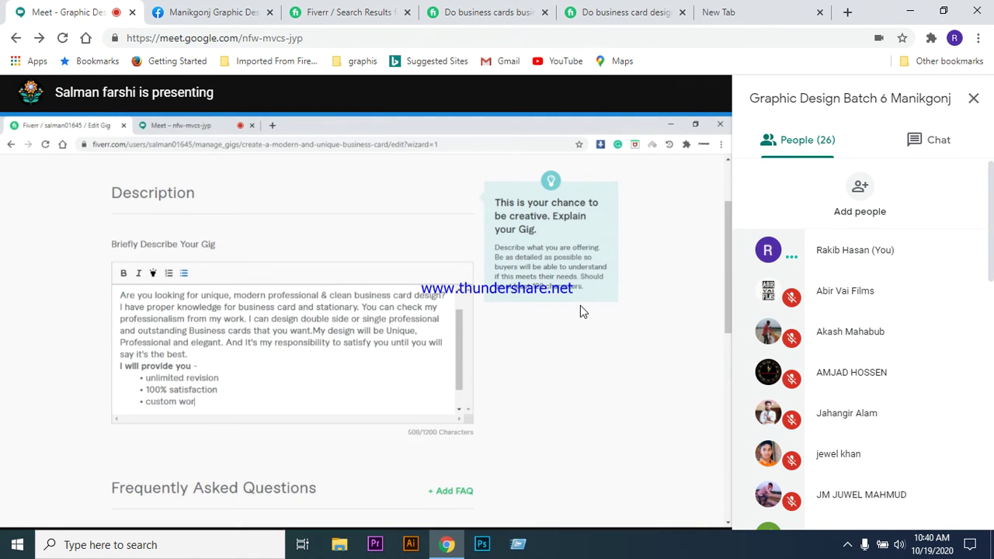
{"action": "left_click", "coordinate": [619, 13]}
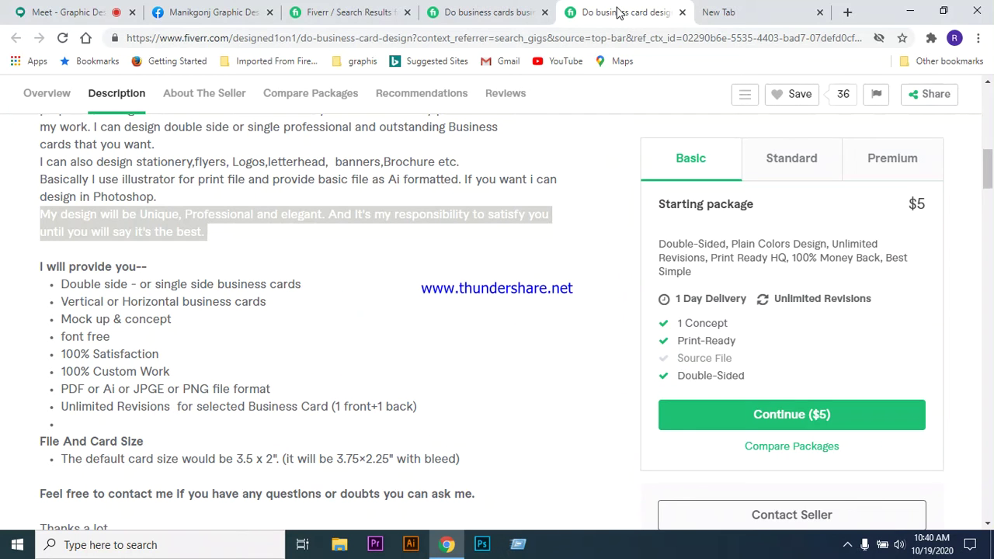
{"action": "left_click", "coordinate": [84, 16]}
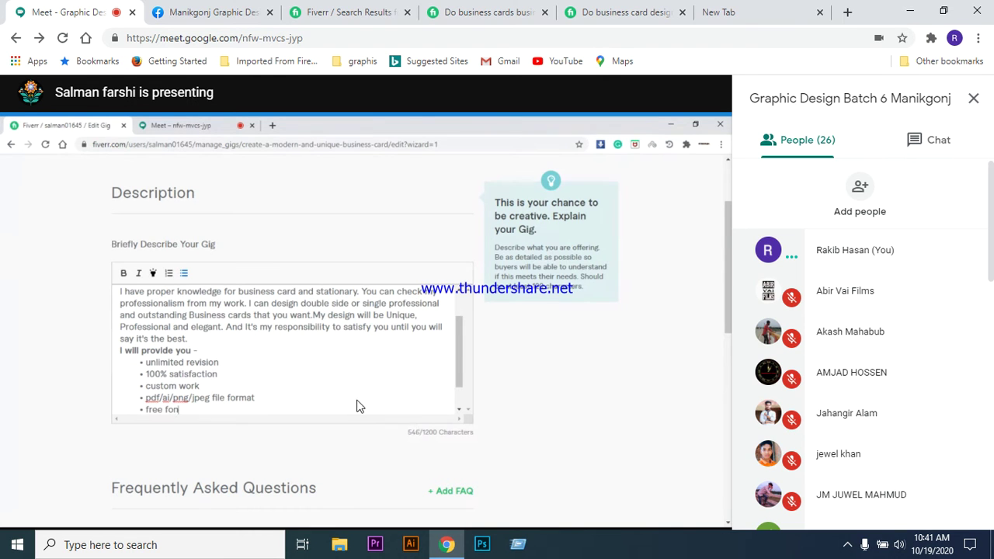
Compare the single or double side and horizontal or vertical card bullets in the reference gig with the presenter's description
{"action": "left_click", "coordinate": [625, 13]}
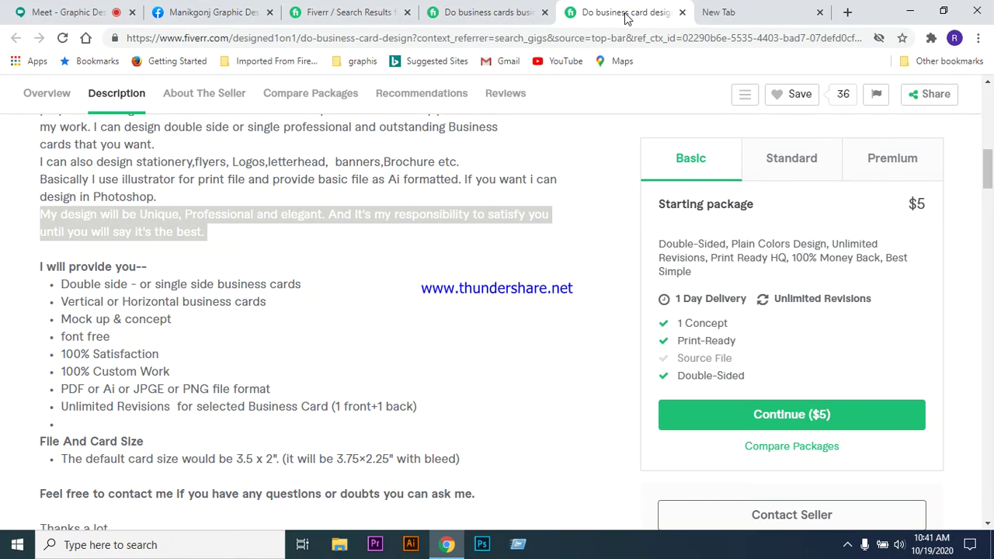
{"action": "left_click", "coordinate": [70, 10]}
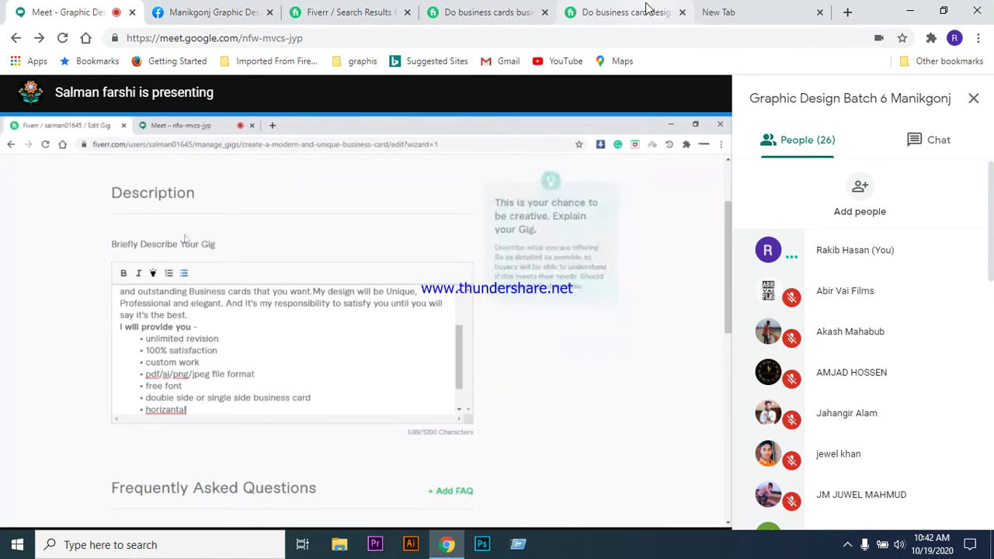
{"action": "left_click", "coordinate": [619, 14]}
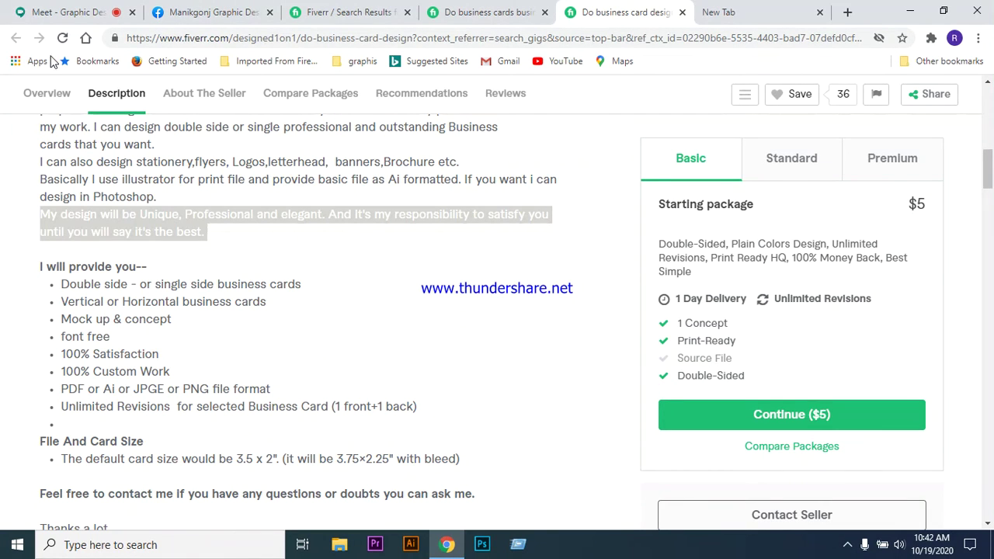
{"action": "left_click", "coordinate": [81, 14]}
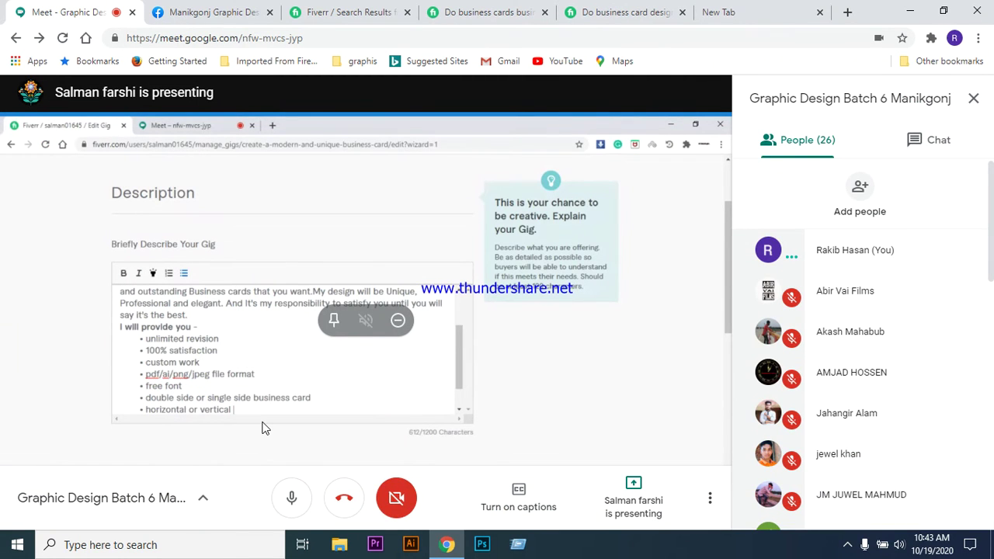
{"action": "left_click", "coordinate": [633, 14]}
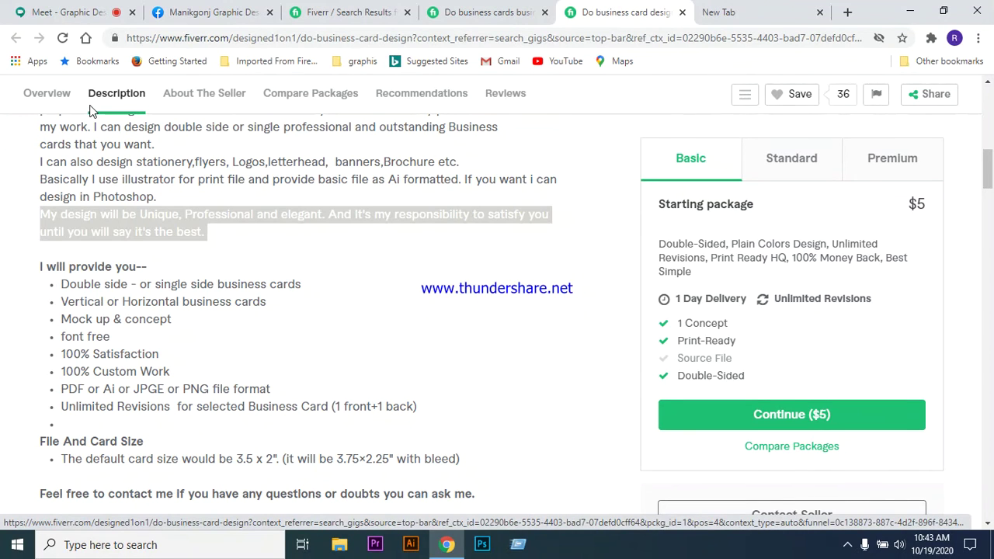
{"action": "left_click", "coordinate": [83, 14]}
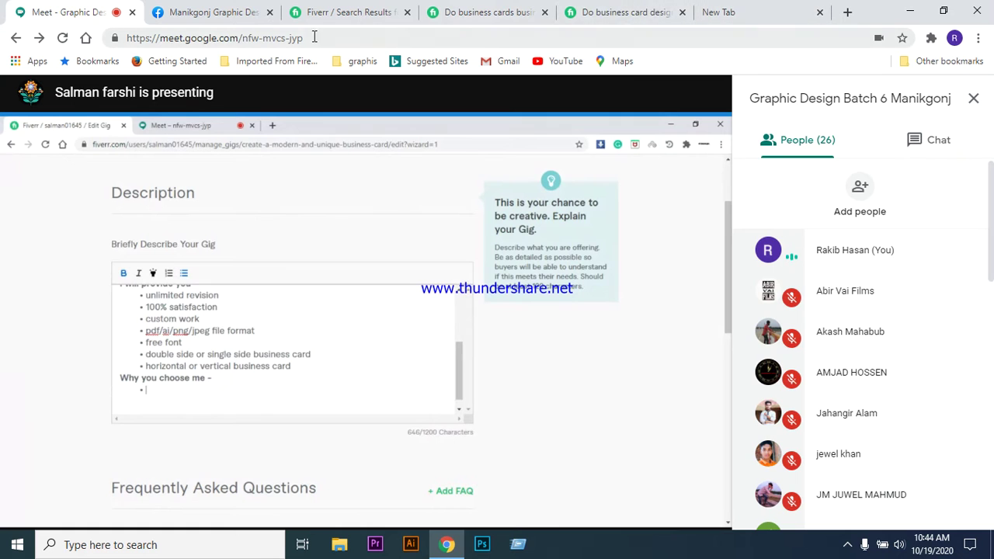
Consult the other reference gig's "Why Me?" list for the presenter's "Why you choose me" section, and return to the meeting
{"action": "left_click", "coordinate": [621, 13]}
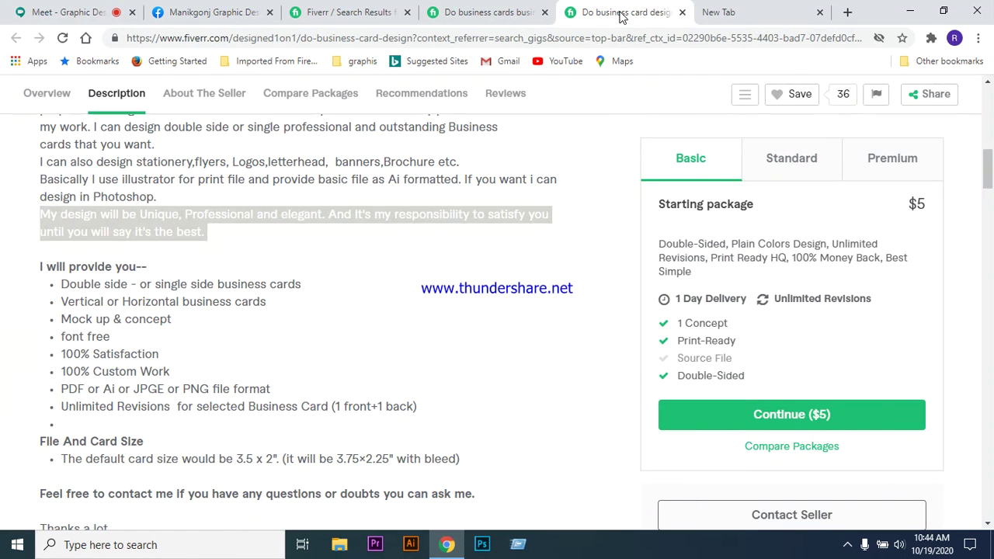
{"action": "left_click", "coordinate": [511, 12]}
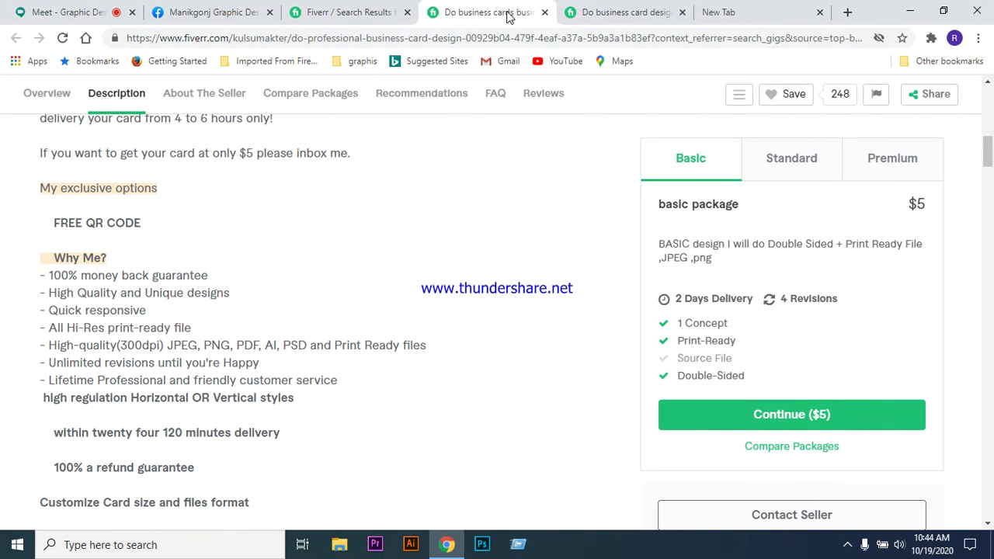
{"action": "left_click", "coordinate": [56, 12]}
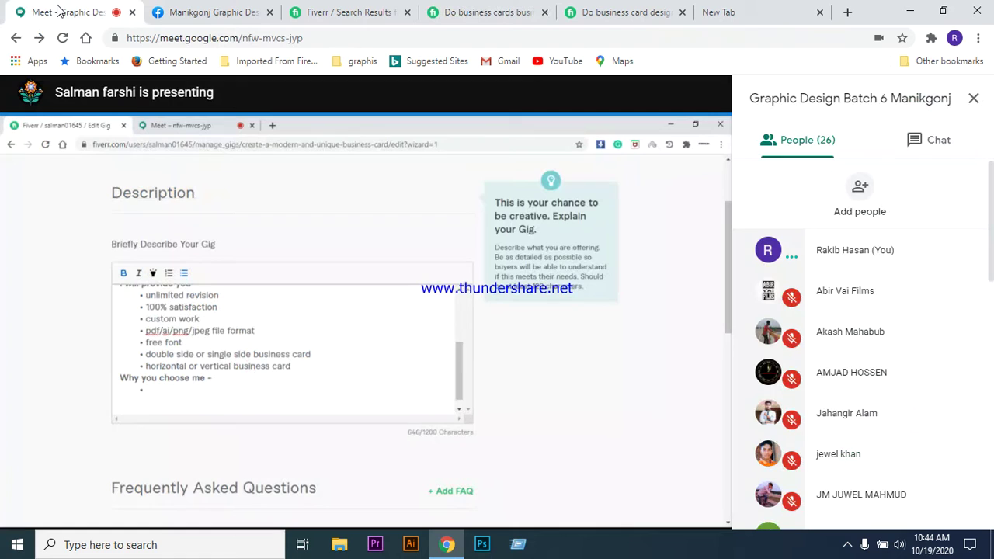
{"action": "left_click", "coordinate": [510, 12]}
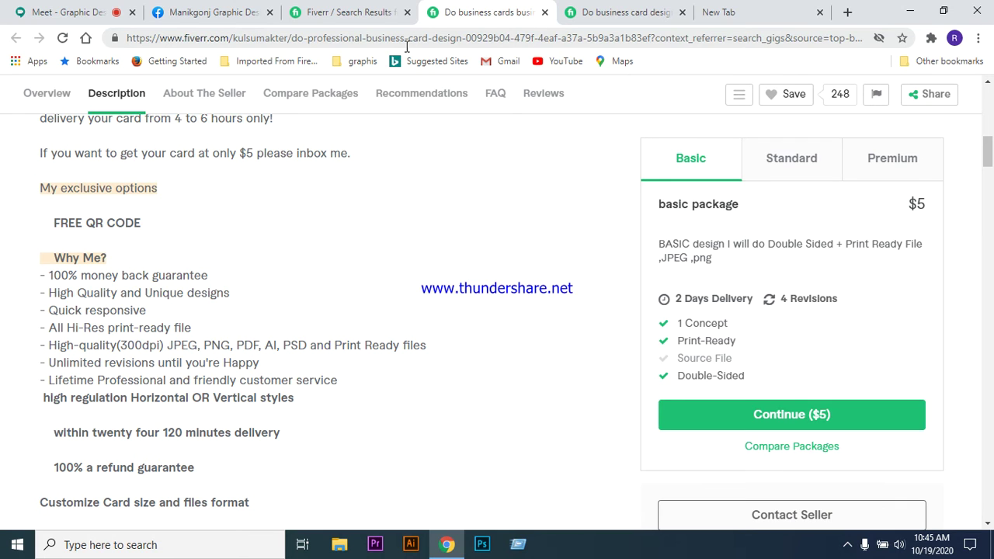
{"action": "left_click", "coordinate": [70, 12]}
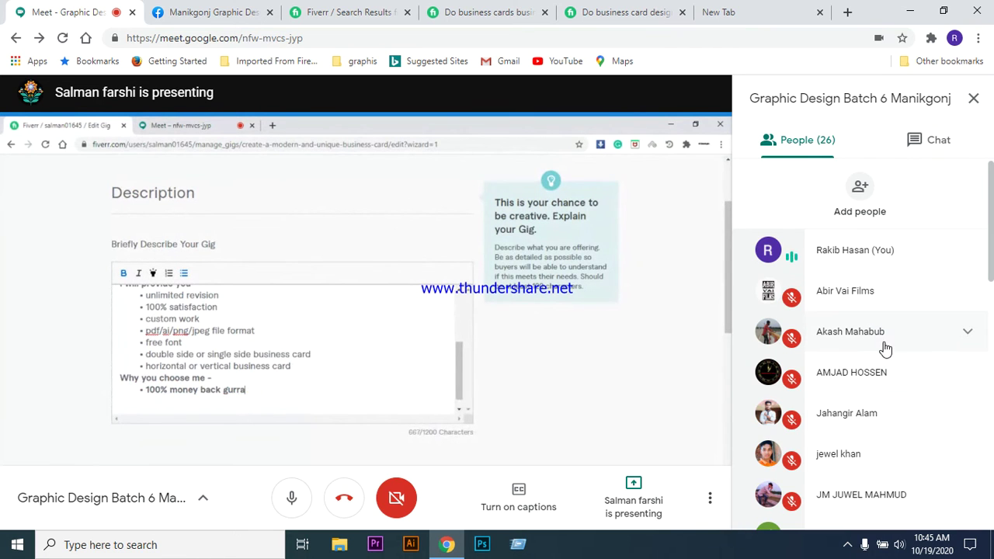
Look through the meeting's participant list, and recheck the money back guarantee wording in the gig's "Why Me?" list
{"action": "scroll", "coordinate": [883, 347], "scroll_direction": "down", "scroll_amount": 10}
{"action": "scroll", "coordinate": [887, 347], "scroll_direction": "up", "scroll_amount": 8}
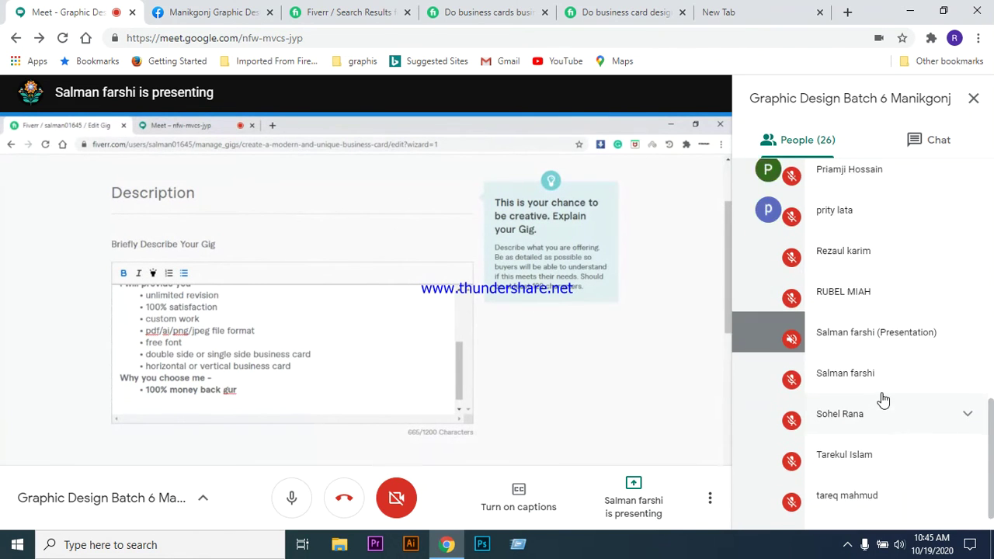
{"action": "scroll", "coordinate": [872, 315], "scroll_direction": "up", "scroll_amount": 3}
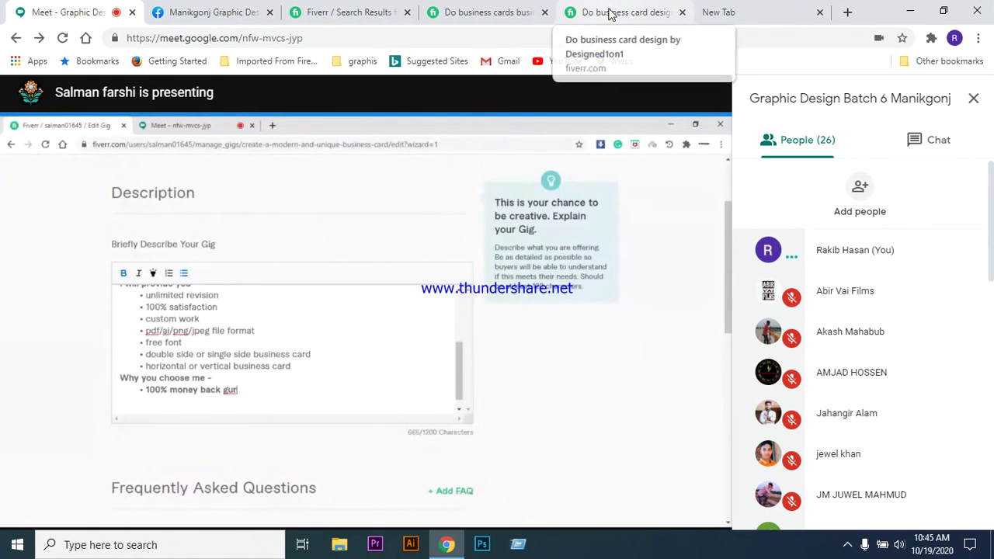
{"action": "left_click", "coordinate": [512, 15]}
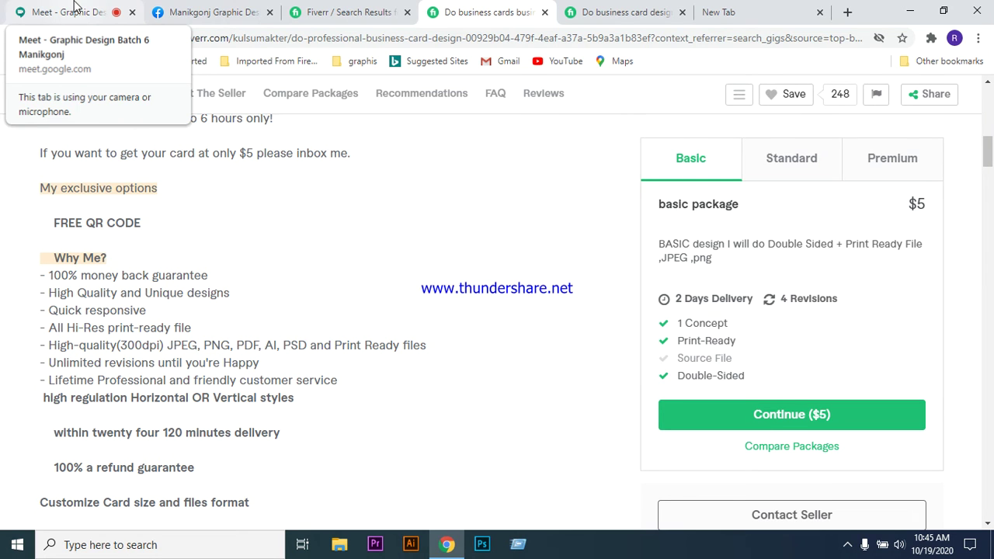
{"action": "left_click", "coordinate": [75, 9]}
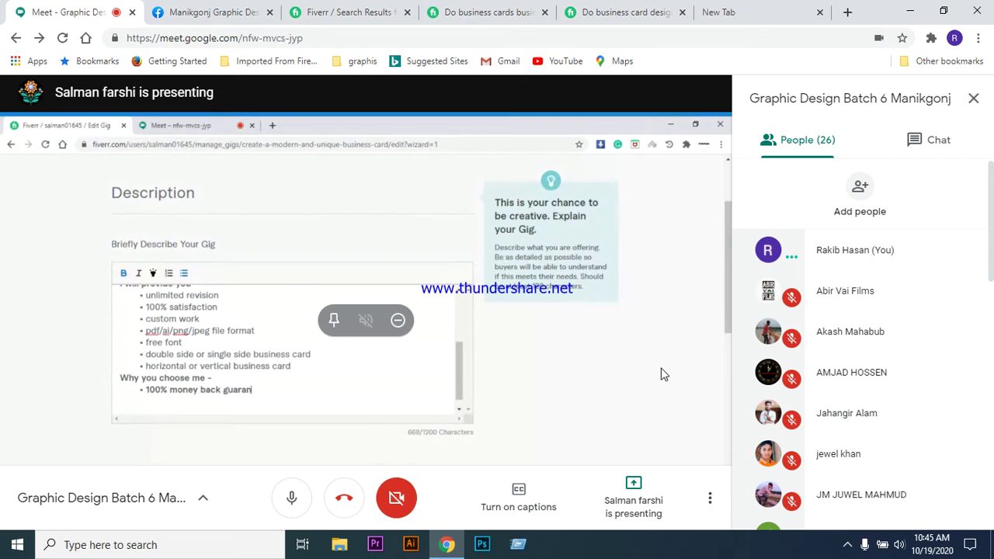